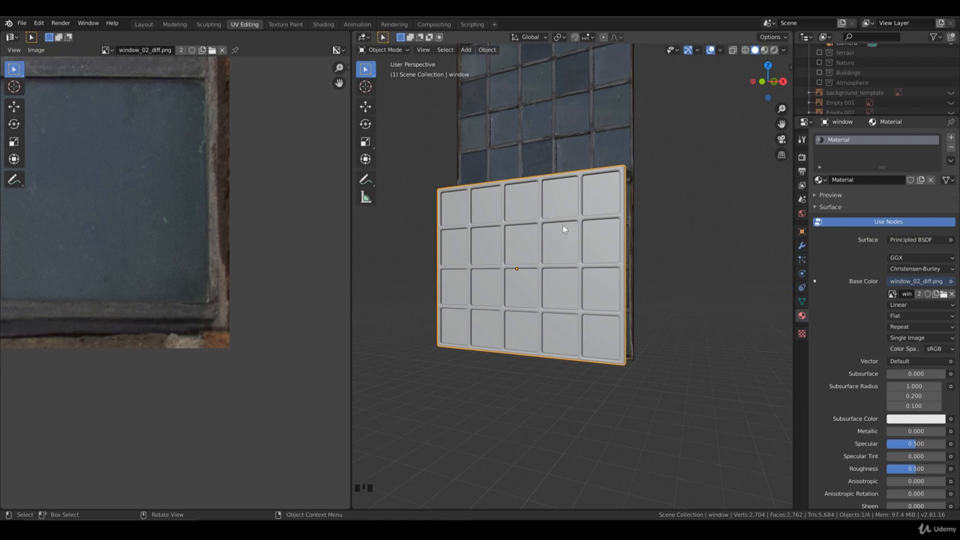
Preview the window object with its material shading and examine it from several angles.
key("z")
left_click(660, 285)
middle_click_drag(618, 292, 607, 272)
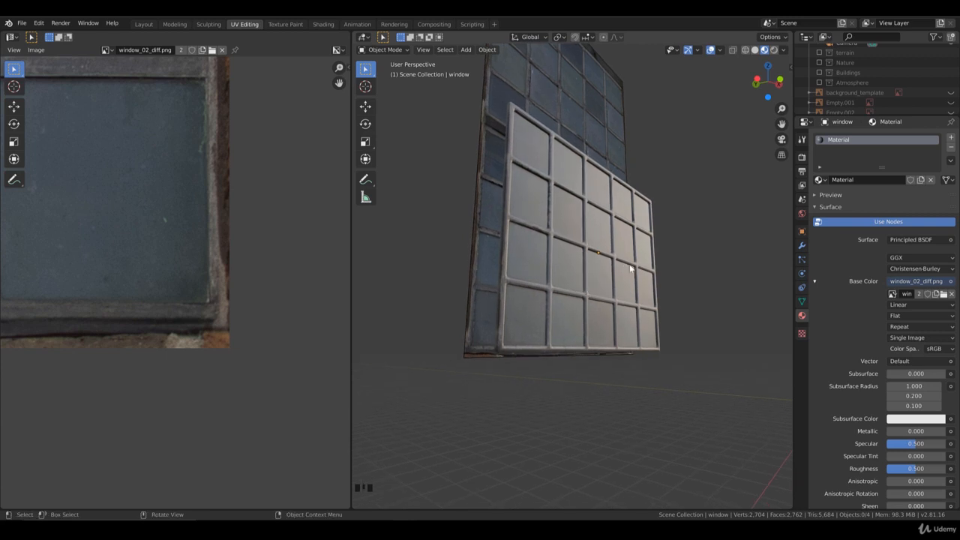
mouse_move(637, 252)
middle_mouse_down()
mouse_move(590, 255)
mouse_move(513, 156)
middle_mouse_up()
Open the Shading workspace and move the window_02_diff.png texture node up and away from the Principled BSDF.
left_click(322, 24)
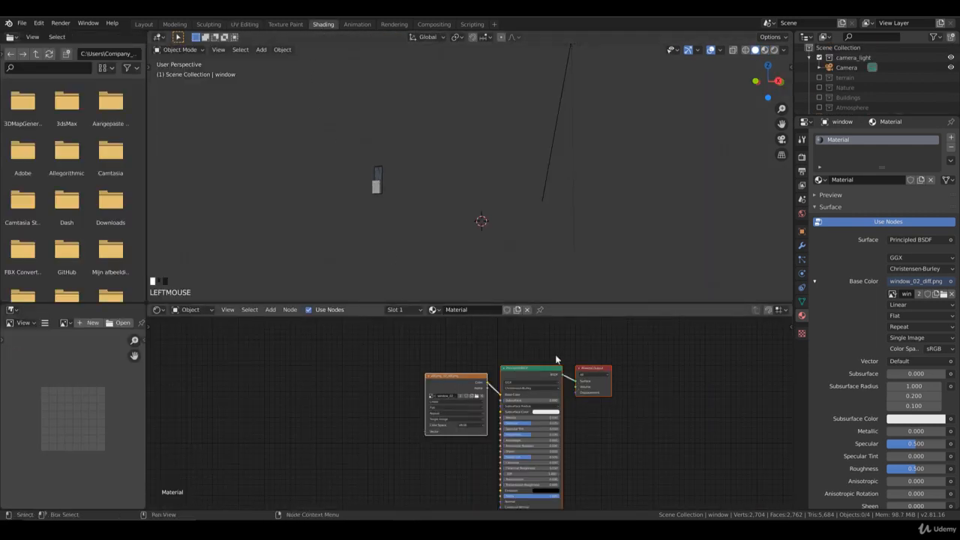
left_click(461, 375)
left_click_drag(462, 375, 384, 331)
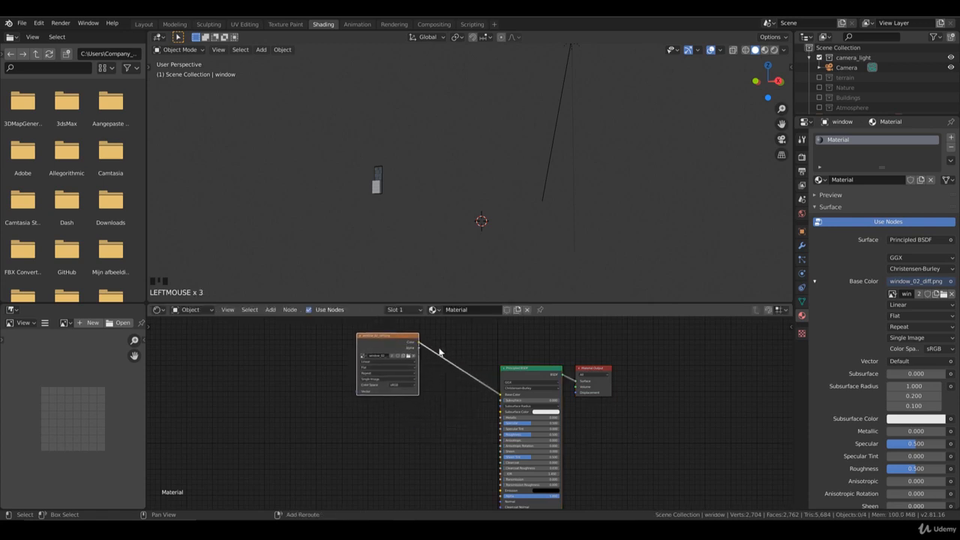
Duplicate the diffuse texture node below the original and load window_02_rough.png into the copy.
key("shift+d")
left_click(433, 425)
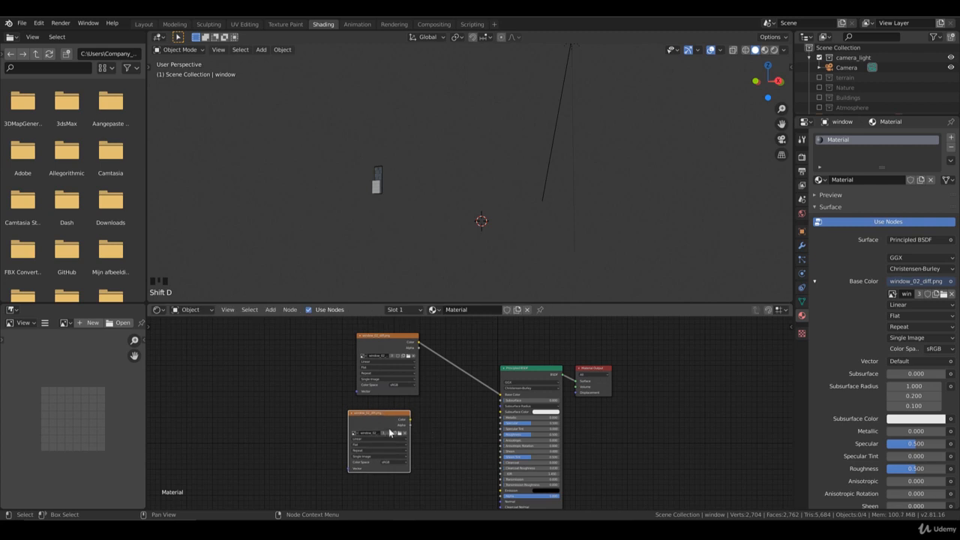
left_click(400, 434)
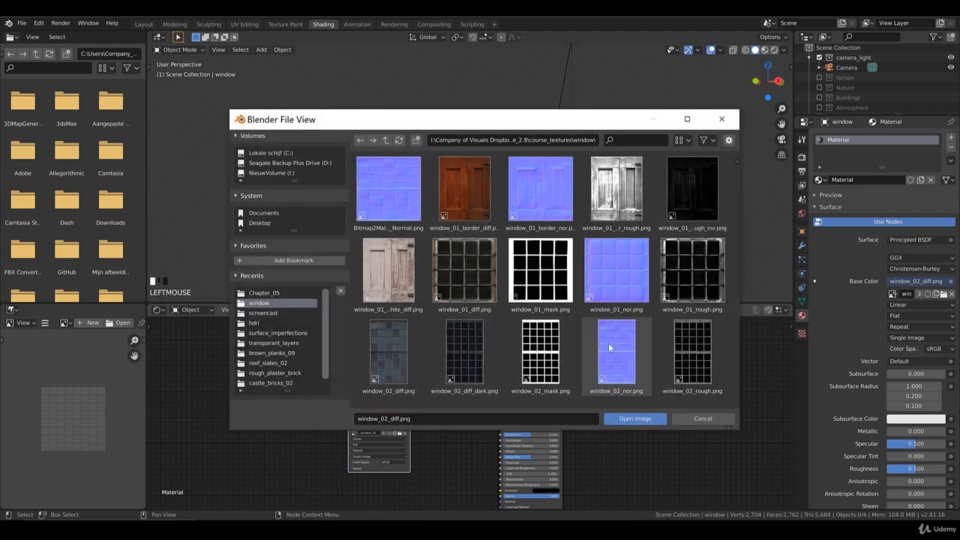
scroll(492, 341, "down", 2)
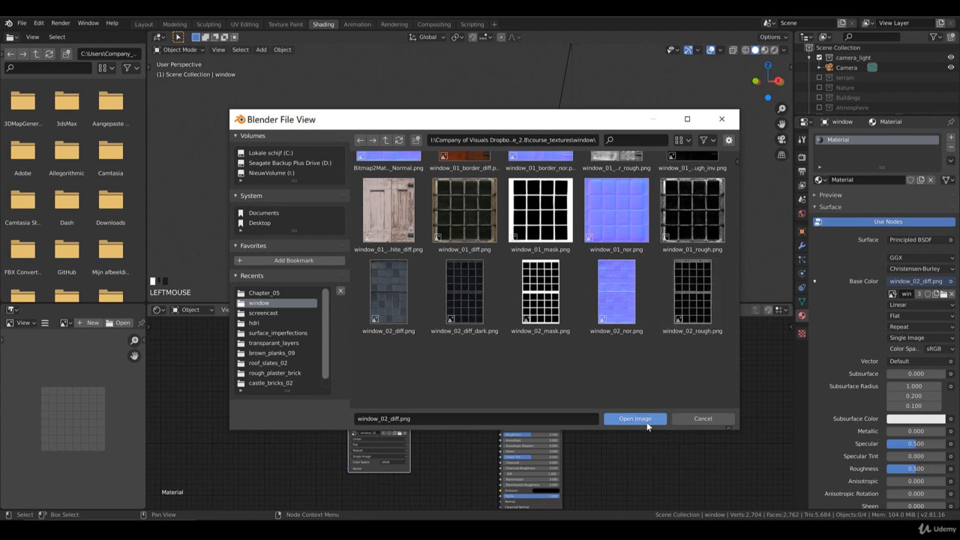
left_click(690, 325)
left_click(642, 418)
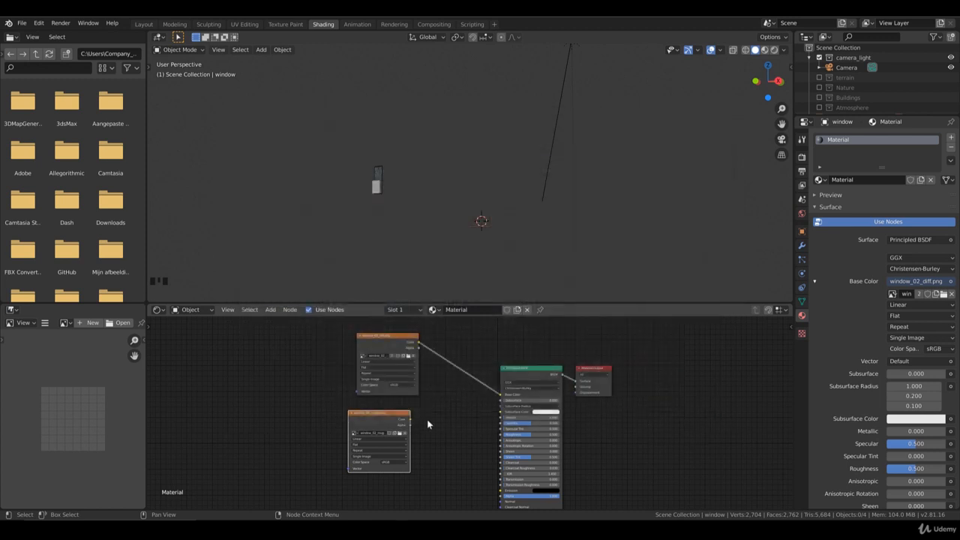
Set the roughness texture's color space to Non-Color and connect its Color output to the Principled BSDF Roughness.
left_click(402, 462)
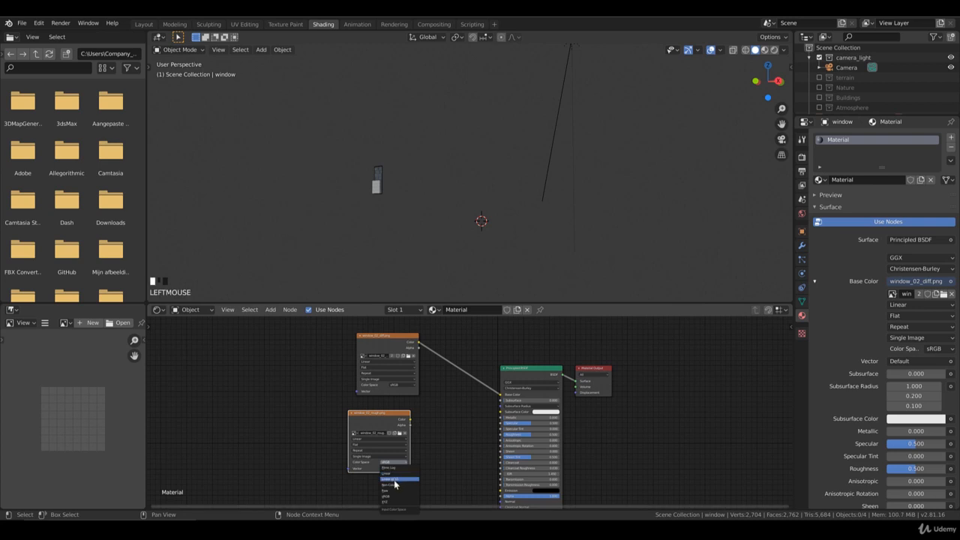
left_click(395, 487)
left_click_drag(411, 419, 500, 435)
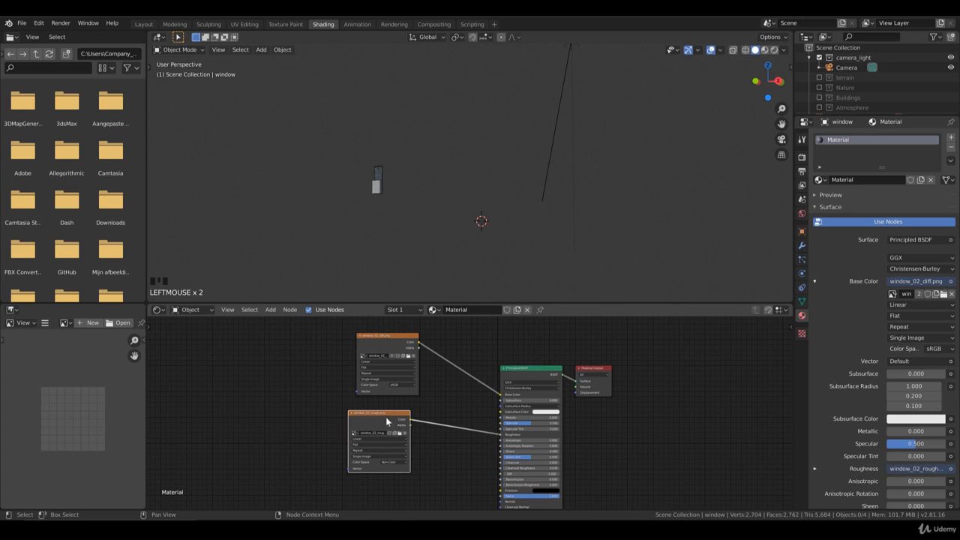
Duplicate the roughness texture node and place the copy below it in the node graph.
key("shift+d")
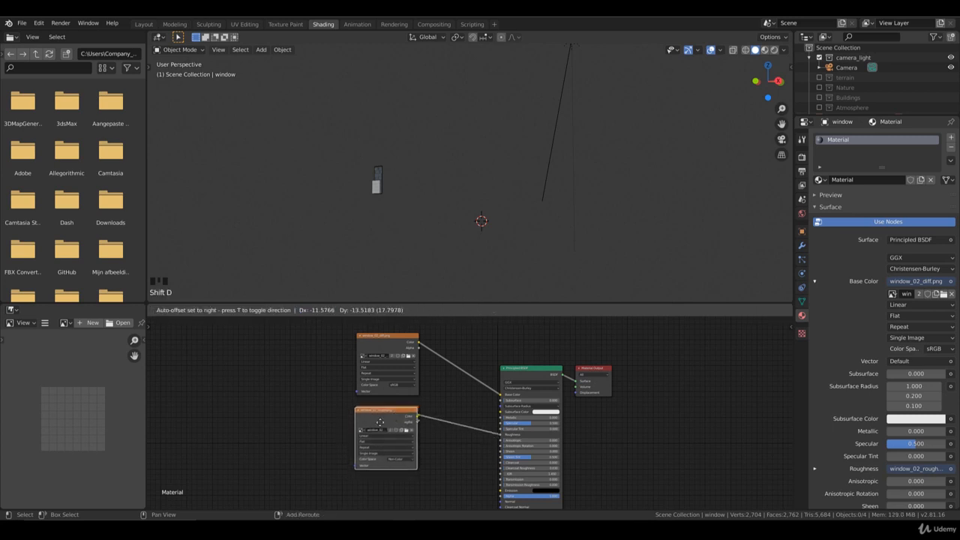
left_click(289, 460)
middle_click_drag(315, 450, 337, 381)
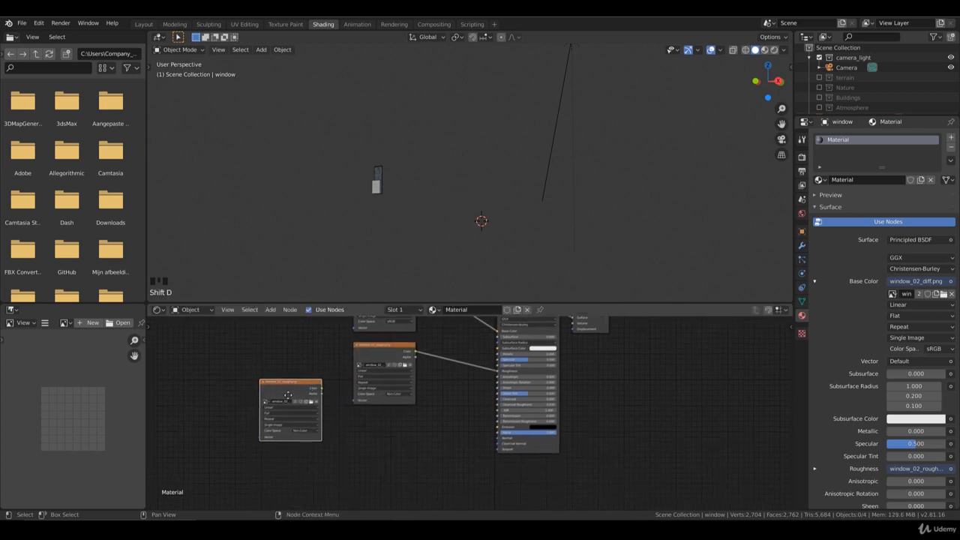
key("g")
left_click(359, 443)
Frame the window in the viewport, switch to Material Preview shading and inspect its reflections.
left_click(376, 193)
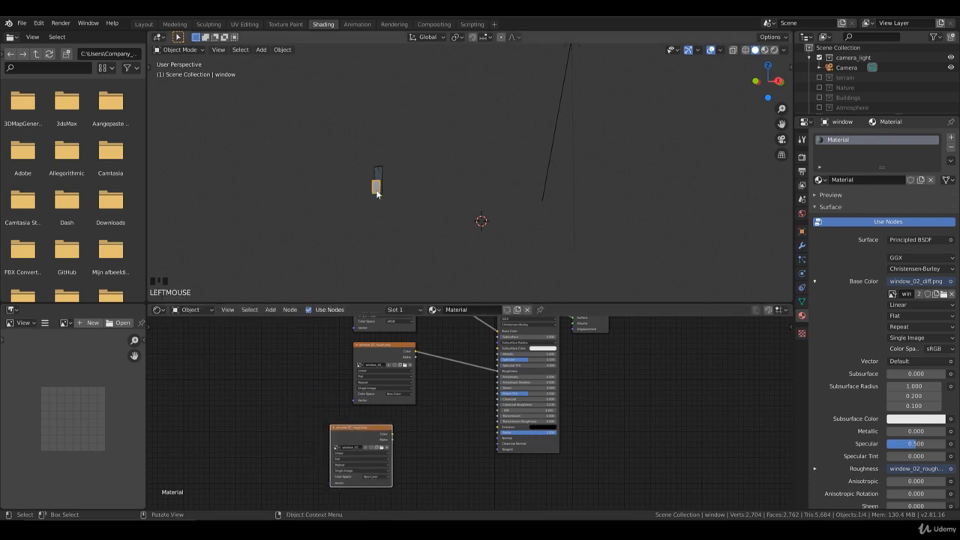
key("ctrl+KP_Decimal")
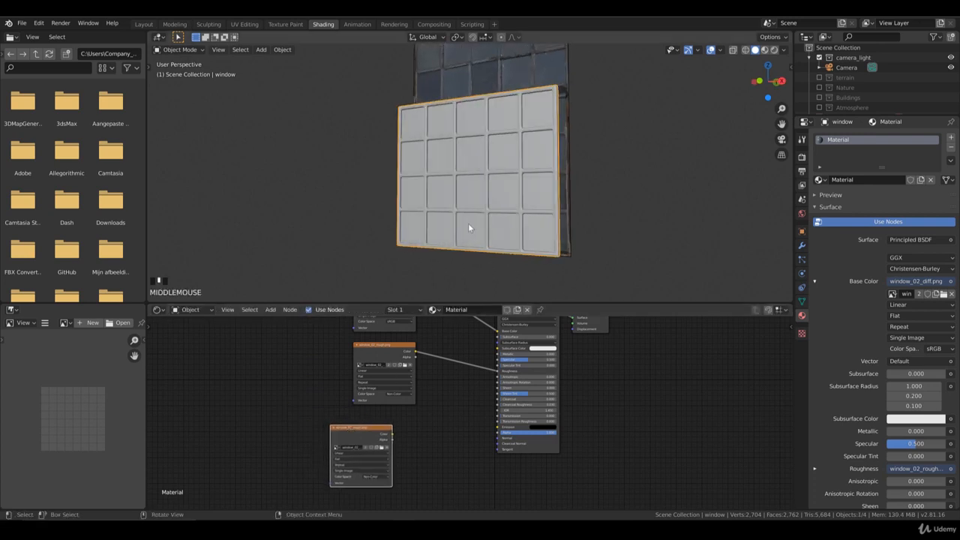
key("z")
left_click(466, 284)
mouse_move(465, 285)
middle_mouse_down()
mouse_move(456, 269)
mouse_move(555, 263)
mouse_move(543, 228)
mouse_move(506, 240)
middle_mouse_up()
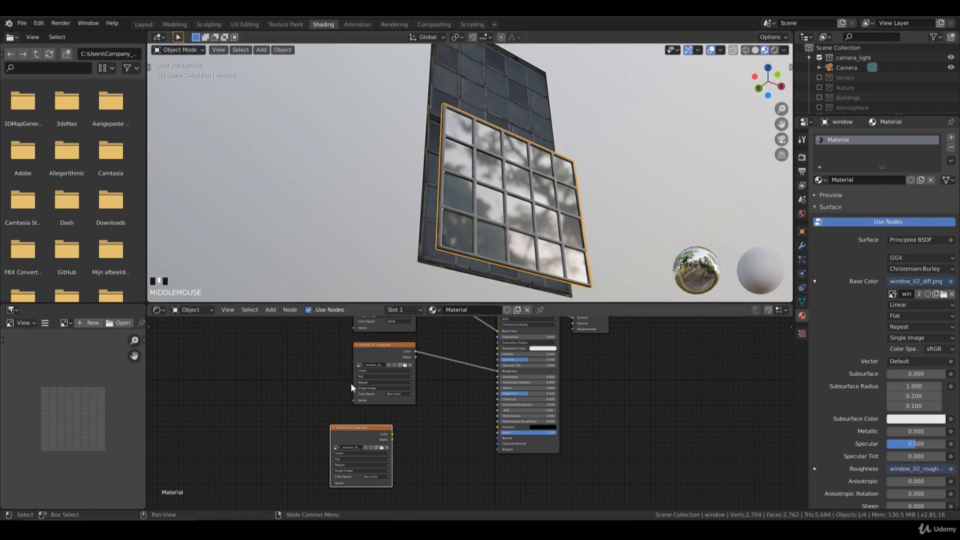
Load window_02_nor.png into the lowest, unconnected image texture node.
left_click(358, 428)
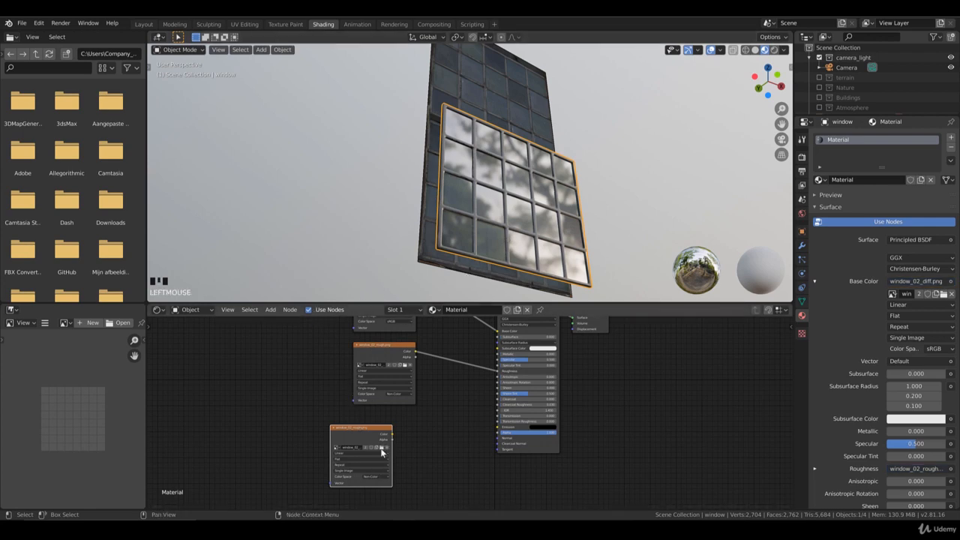
left_click(382, 448)
double_click(623, 358)
Add a Normal Map node fed by the normal texture's Color and connect it to the Principled BSDF Normal input.
left_click(270, 309)
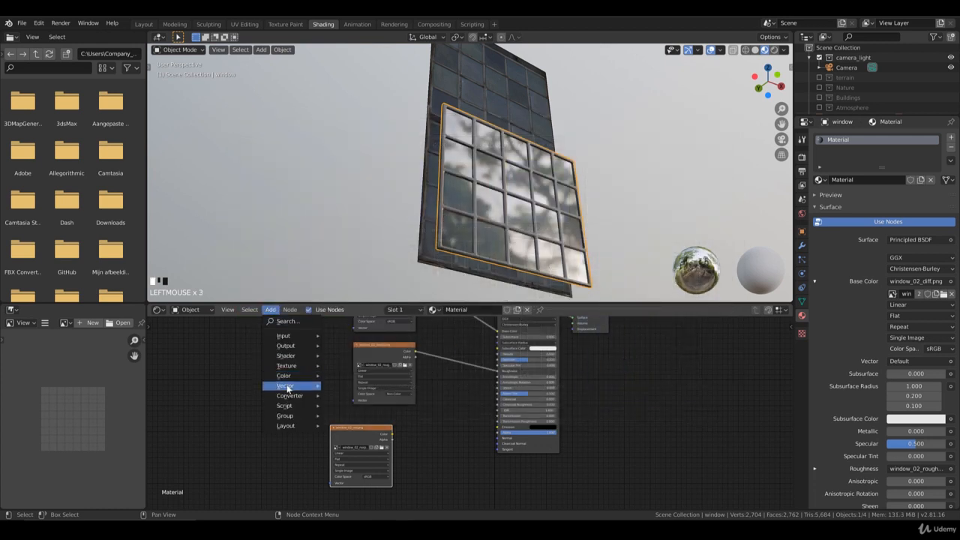
mouse_move(289, 385)
left_click(353, 429)
left_click(389, 440)
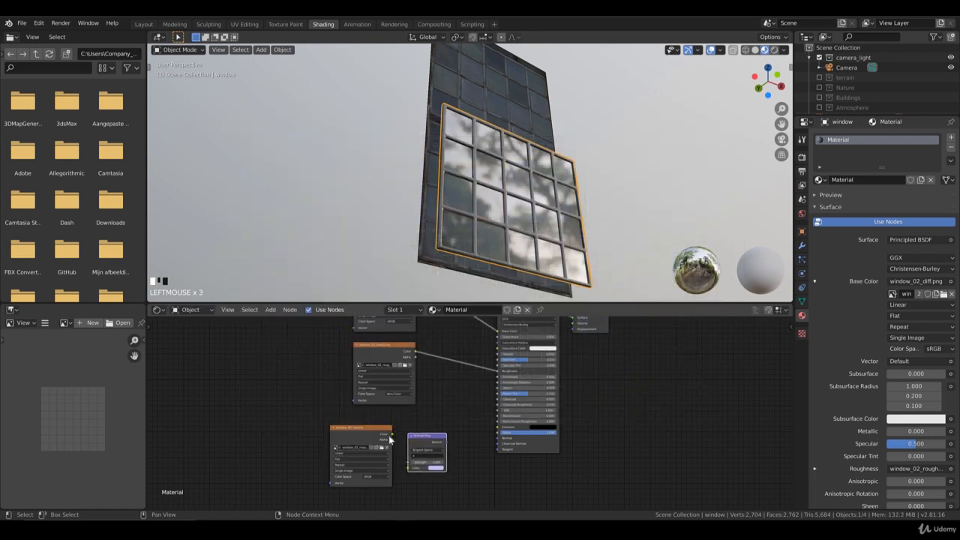
left_click_drag(391, 435, 407, 467)
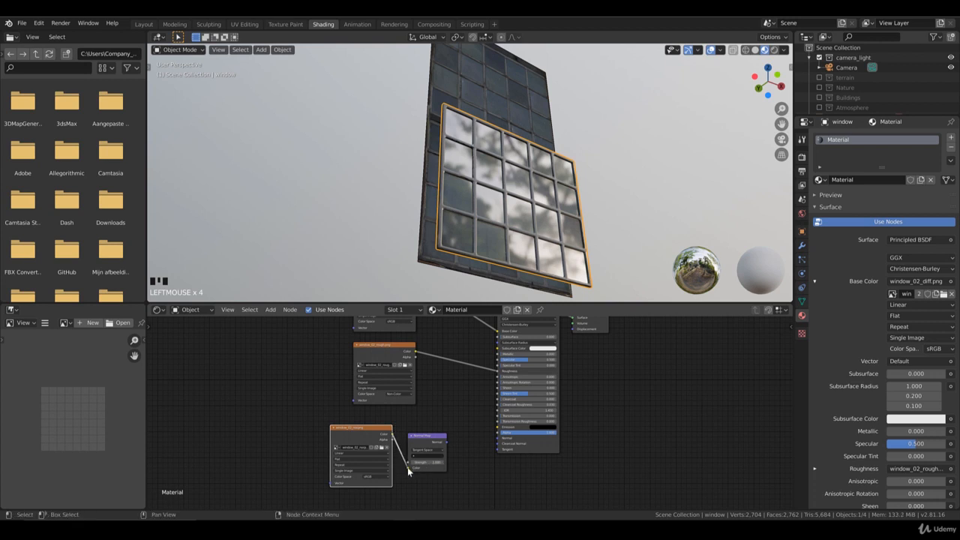
left_click_drag(446, 442, 499, 442)
Set the normal texture's color space to Non-Color and lower the Normal Map node's strength.
left_click(371, 476)
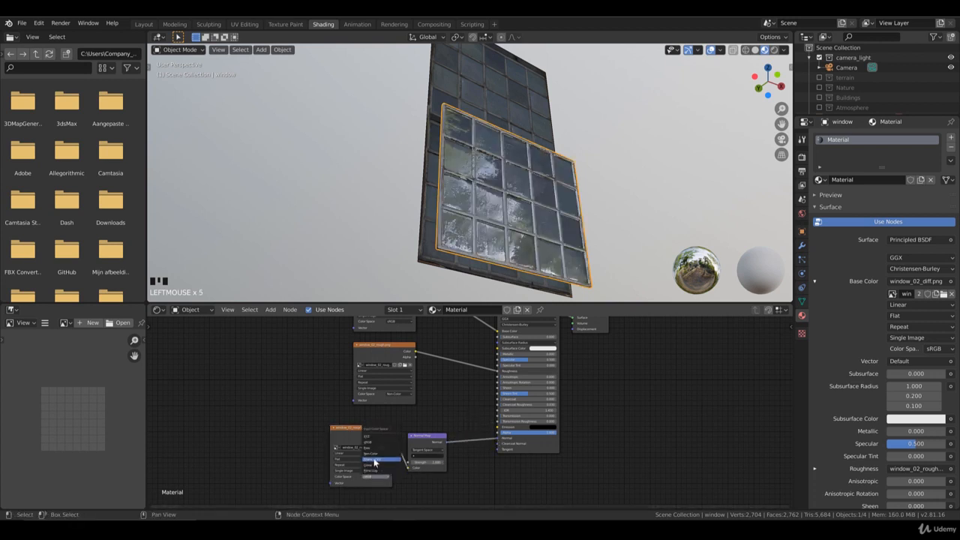
left_click(376, 458)
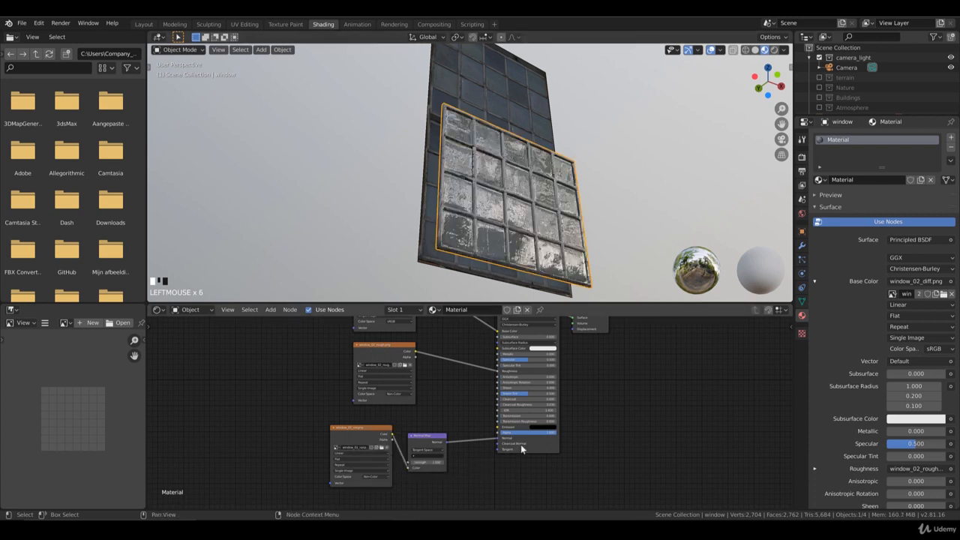
left_click(428, 462)
key("Return")
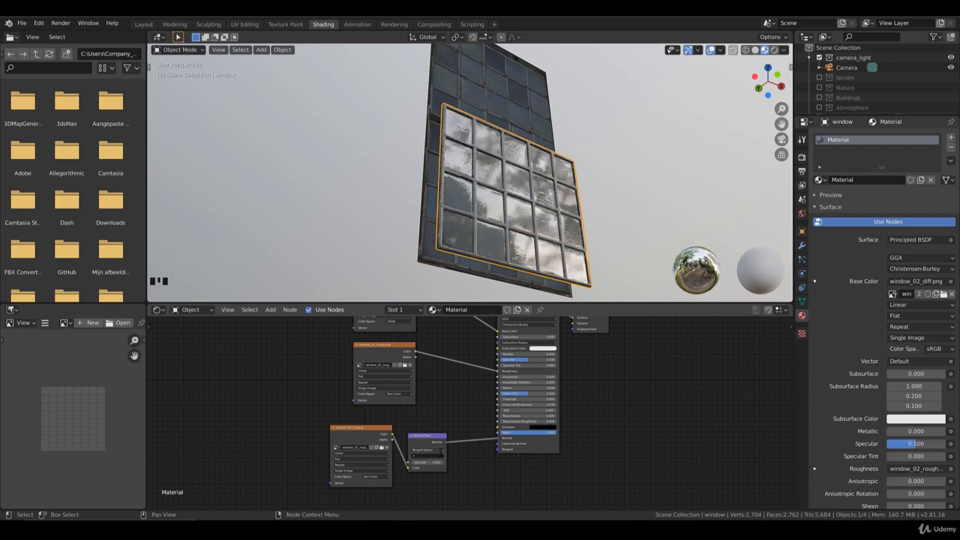
middle_click_drag(600, 193, 538, 189)
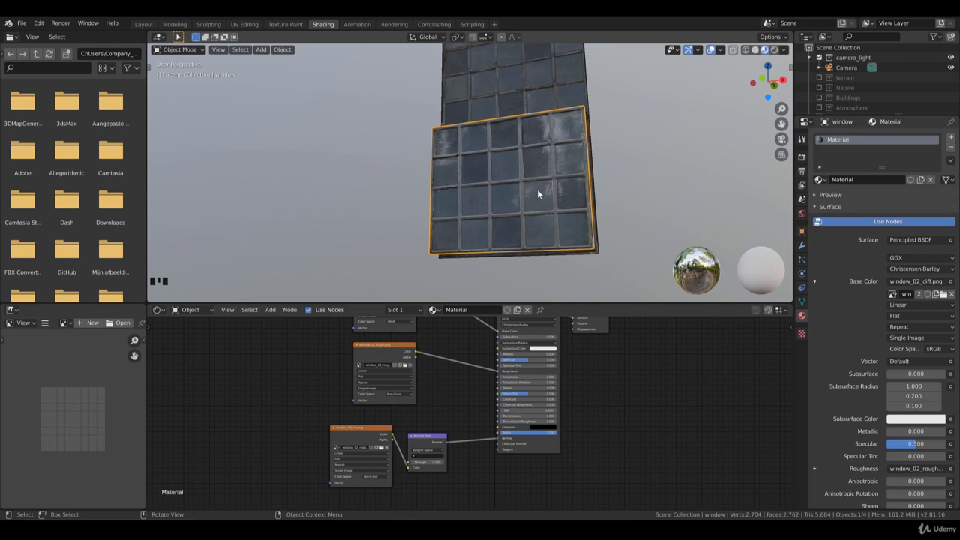
Add a plane mesh from the front view and switch the viewport to Solid shading.
key("KP_1")
scroll(564, 196, "down", 2)
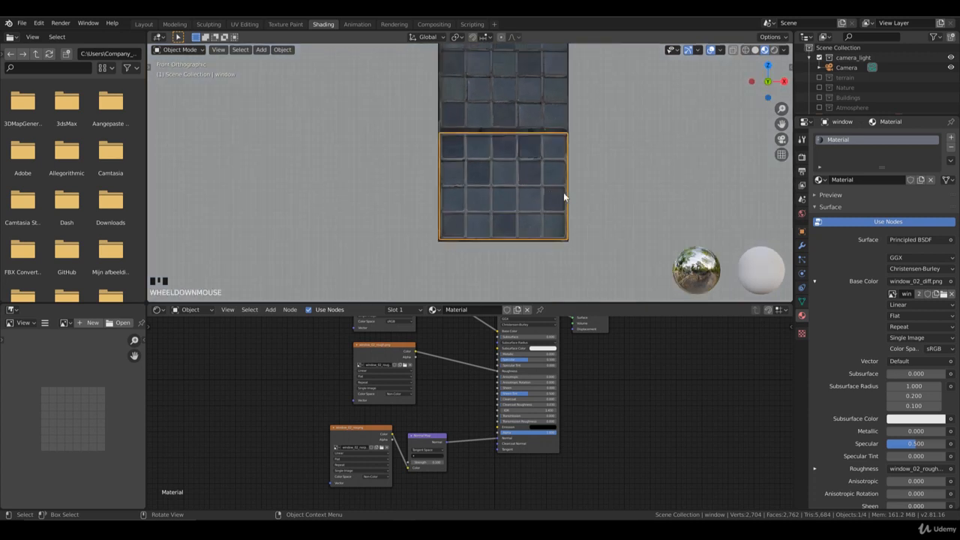
middle_click_drag(600, 210, 568, 223, "shift")
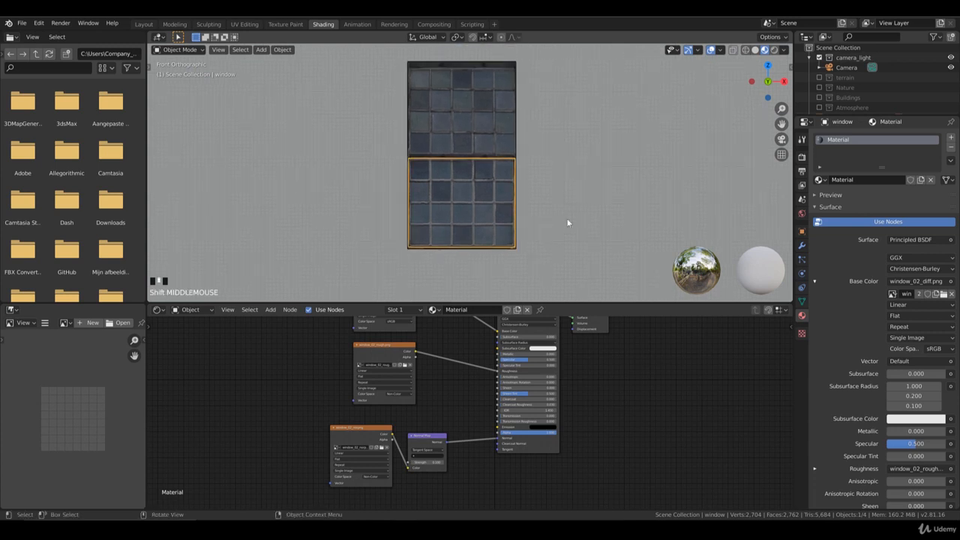
left_click(261, 50)
mouse_move(285, 62)
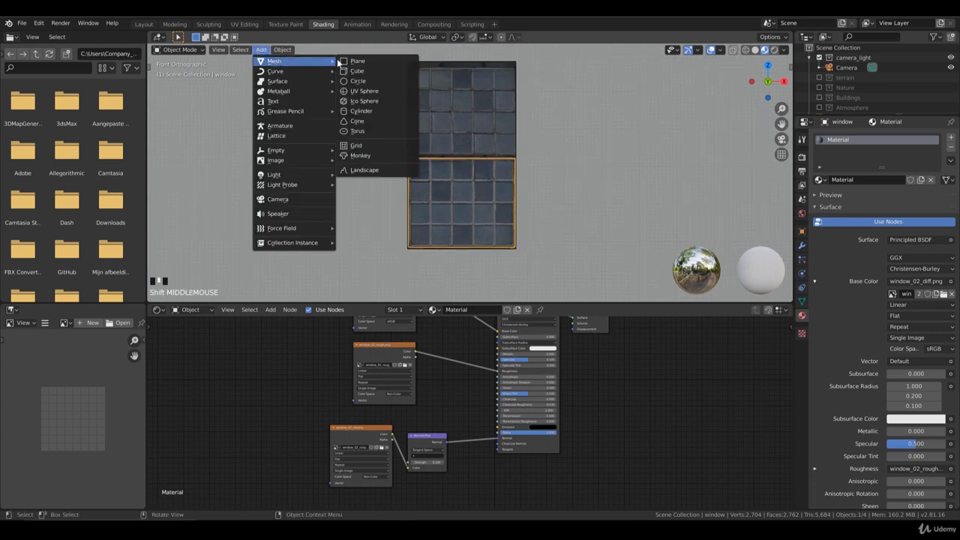
left_click(340, 62)
scroll(647, 218, "down", 5)
key("z")
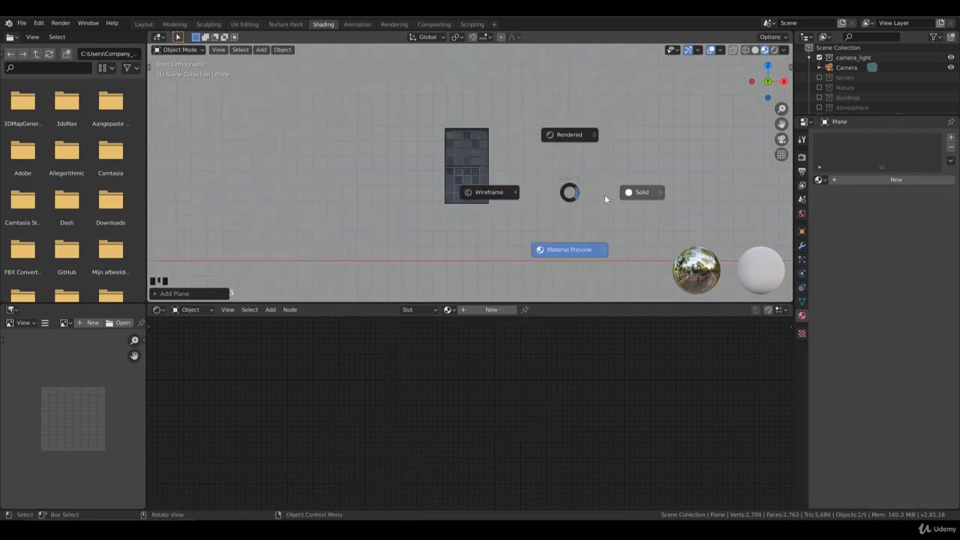
left_click(631, 191)
Select the window together with its reference image and move them about 22 m in X and 2 m down, towards the origin.
scroll(653, 216, "down", 4)
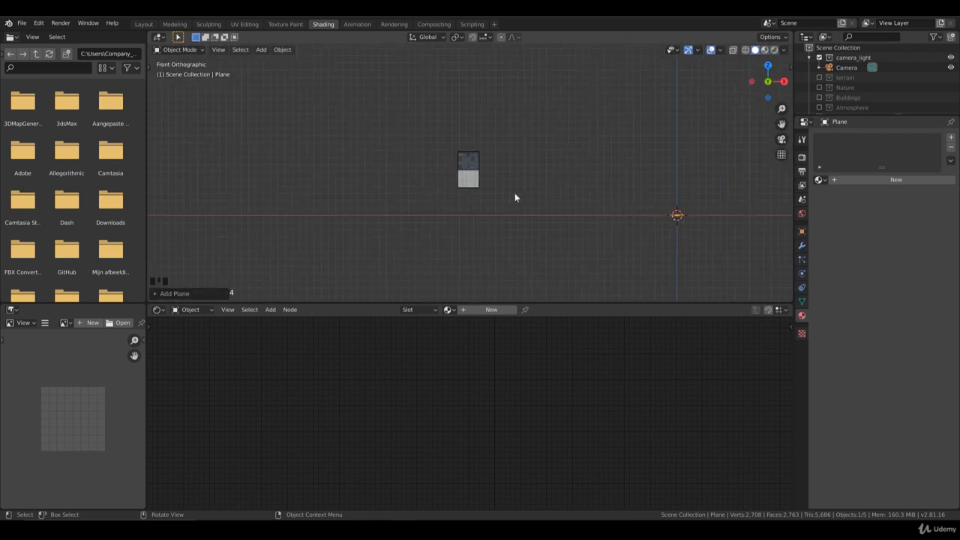
left_click(484, 183)
left_click(475, 183)
key("b")
left_click_drag(511, 209, 415, 125)
key("g")
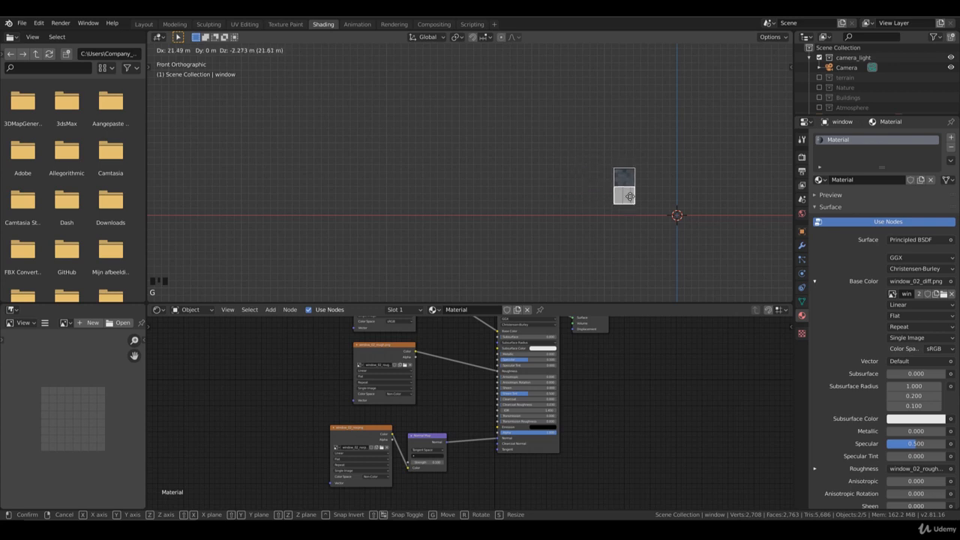
left_click(632, 198)
Select the plane at the origin and rotate it 90 degrees about the X axis in front view.
middle_click_drag(661, 206, 522, 189, "shift")
left_click(547, 200)
key("b")
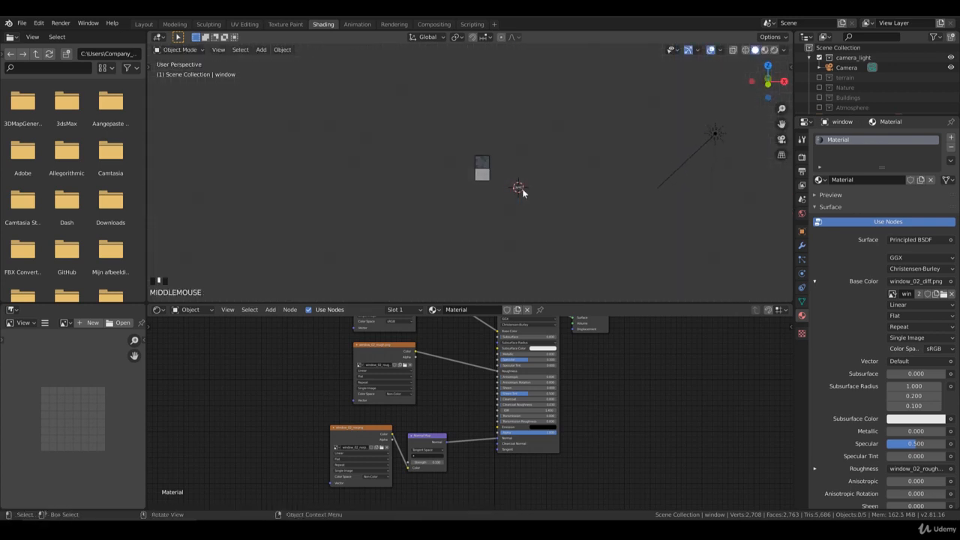
left_click(518, 189)
key("KP_1")
scroll(619, 173, "up", 6)
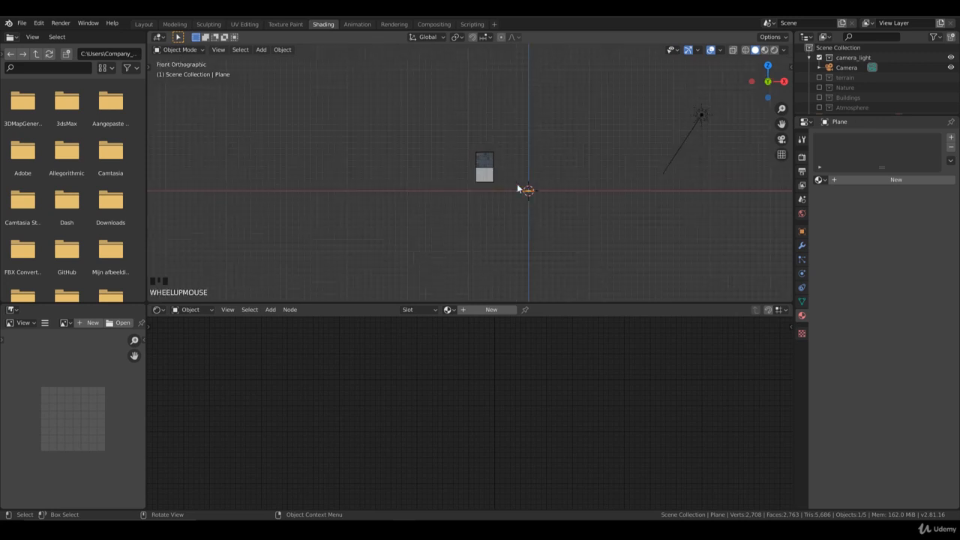
key("r")
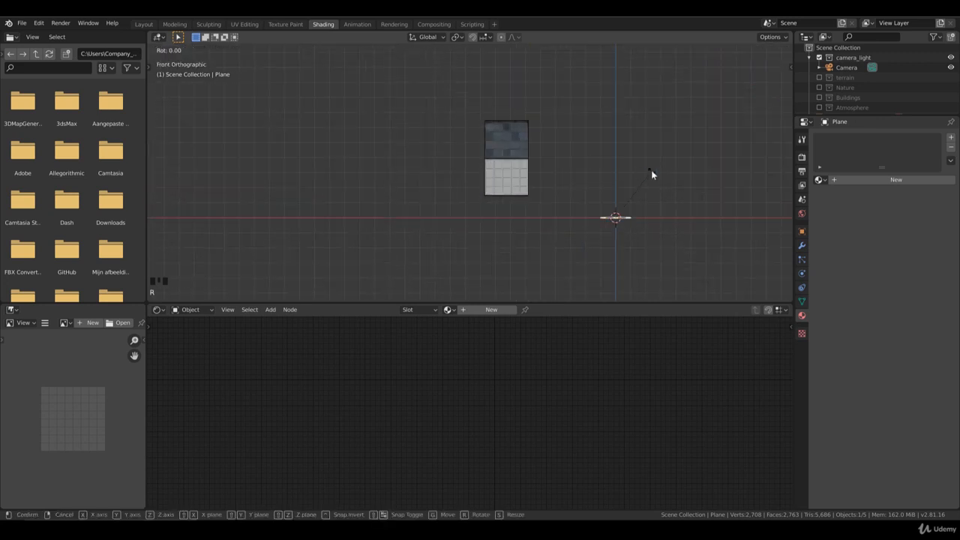
key("x")
key("9")
key("0")
key("Return")
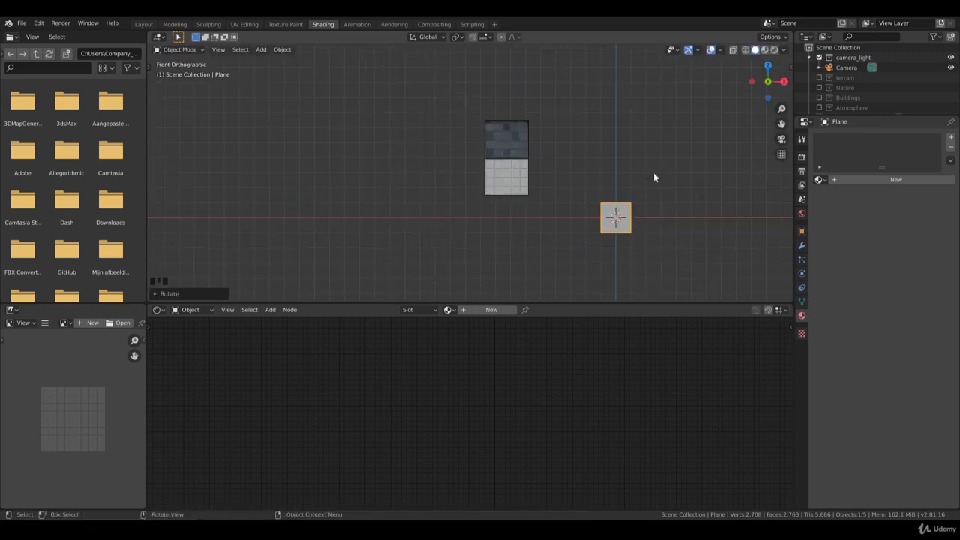
Move the upright plane close to the window's lower right corner and enter Edit Mode on it.
key("g")
left_click(590, 168)
scroll(635, 229, "up", 4)
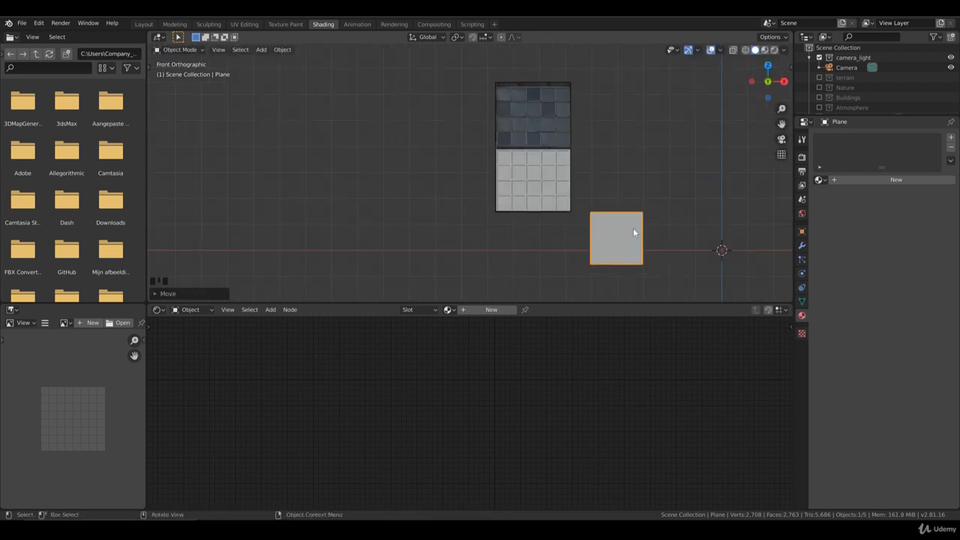
scroll(627, 229, "down", 1)
middle_click_drag(634, 228, 573, 213, "shift")
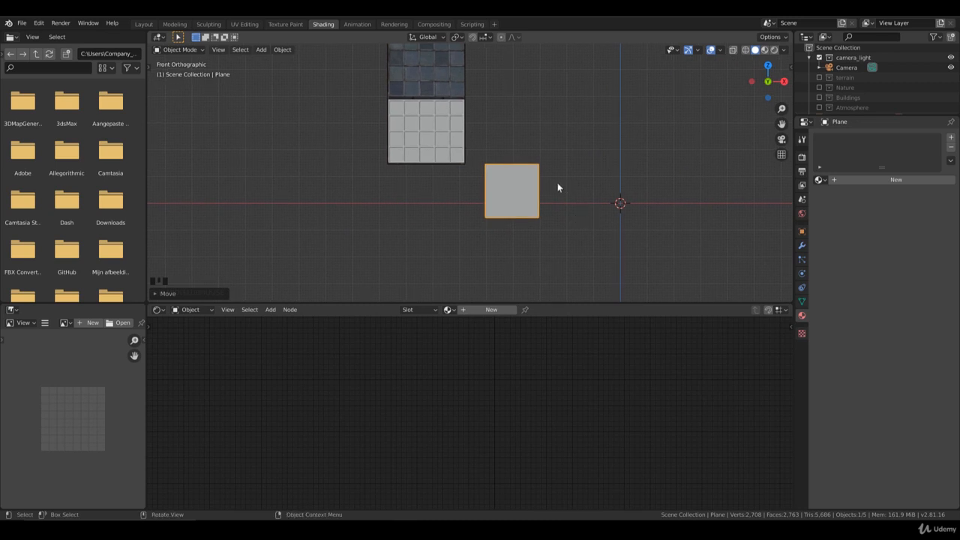
key("Tab")
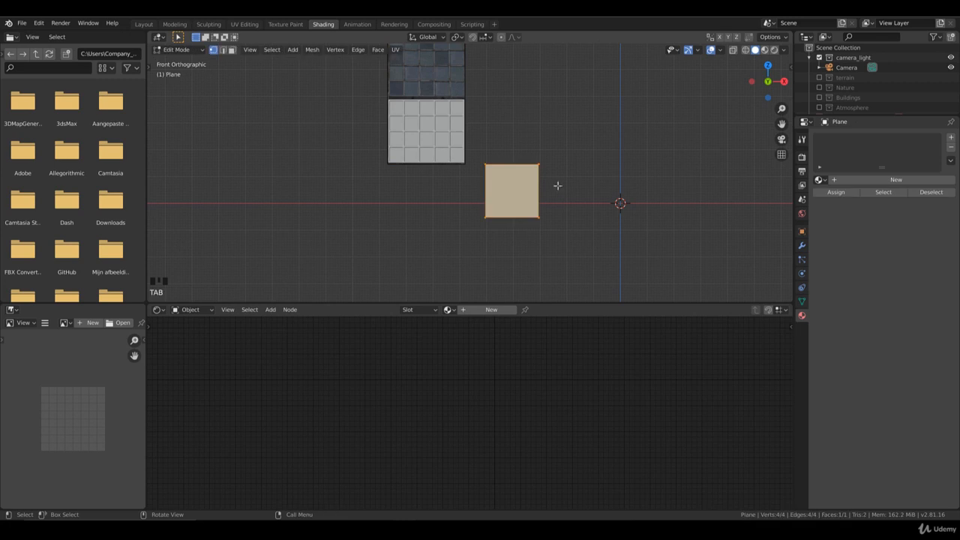
Inset the plane's face by about 0.14 to form a narrow border around it.
key("i")
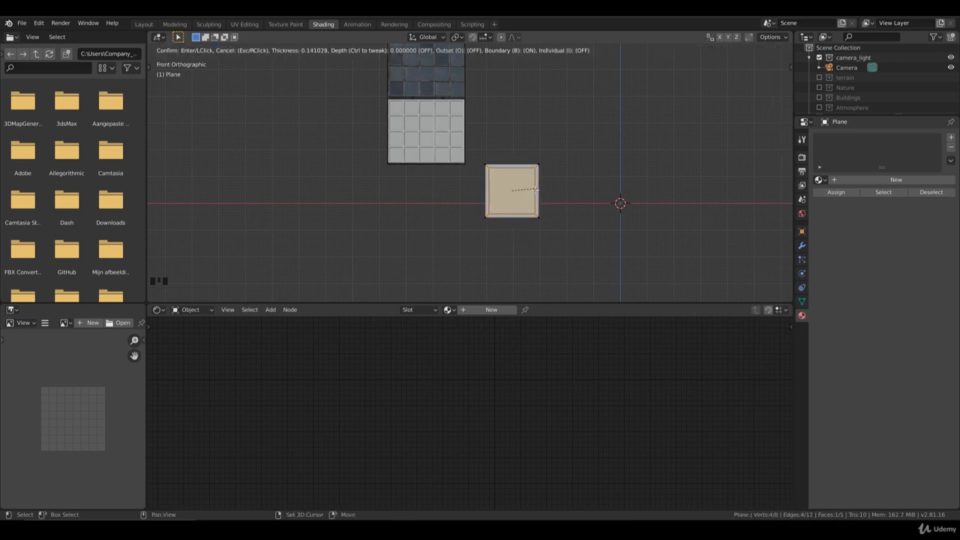
left_click(535, 190)
scroll(615, 189, "up", 3)
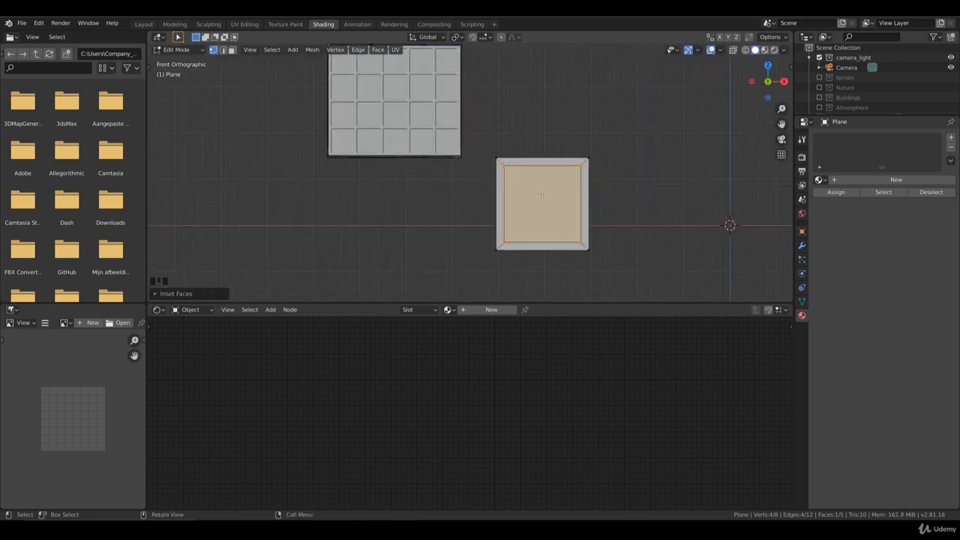
middle_click_drag(615, 188, 587, 188, "shift")
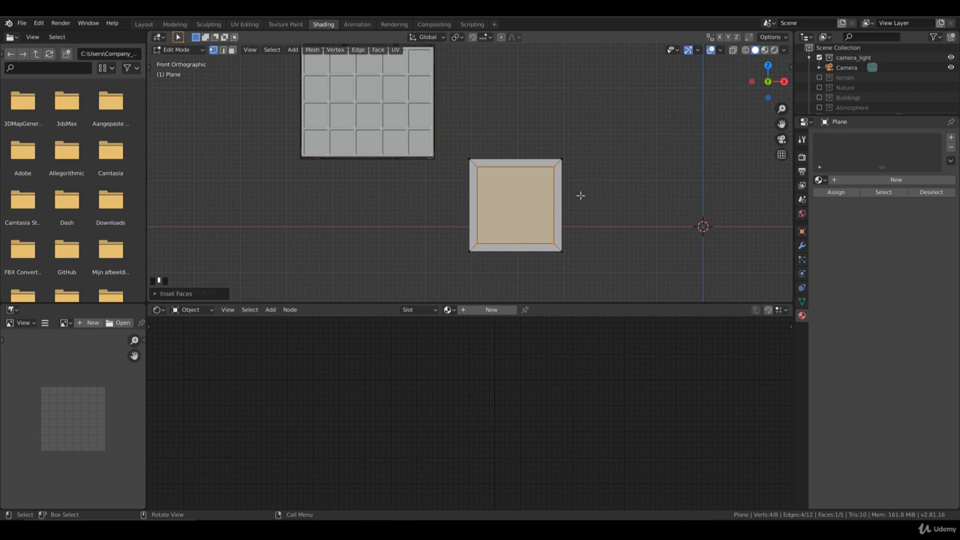
key("i")
key("Escape")
key("g")
key("Escape")
key("s")
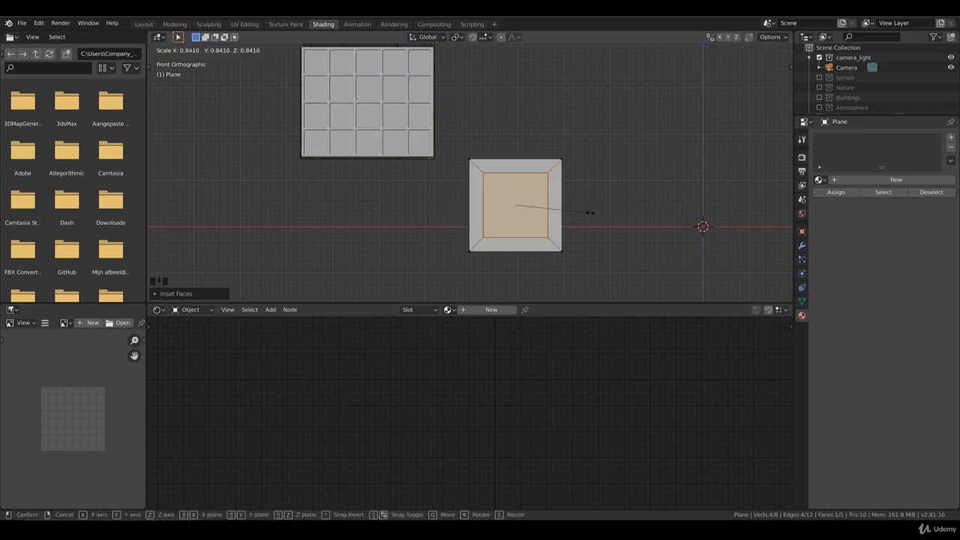
key("Escape")
right_click(609, 208)
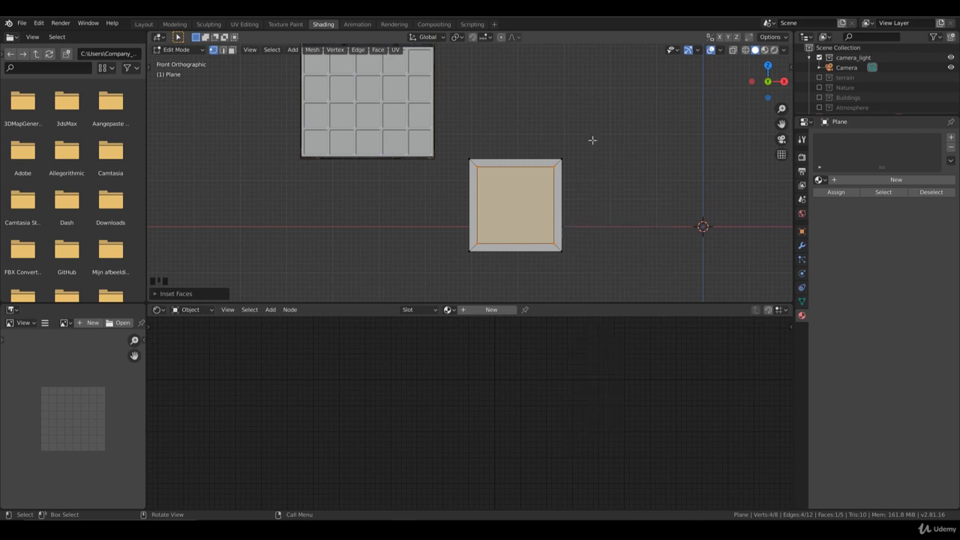
Delete the inner face, then select the whole remaining frame and extrude it slightly to give it depth.
key("x")
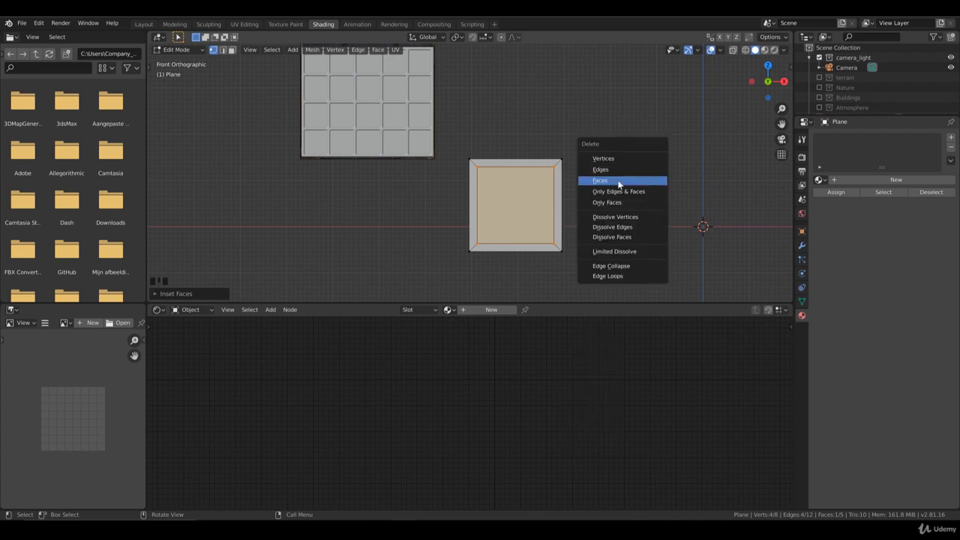
left_click(619, 182)
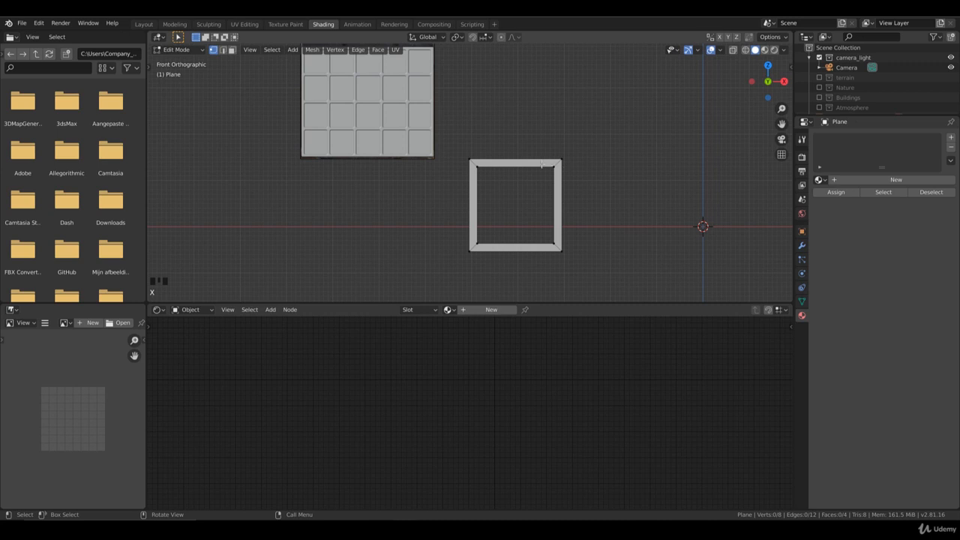
left_click(561, 164)
key("ctrl+l")
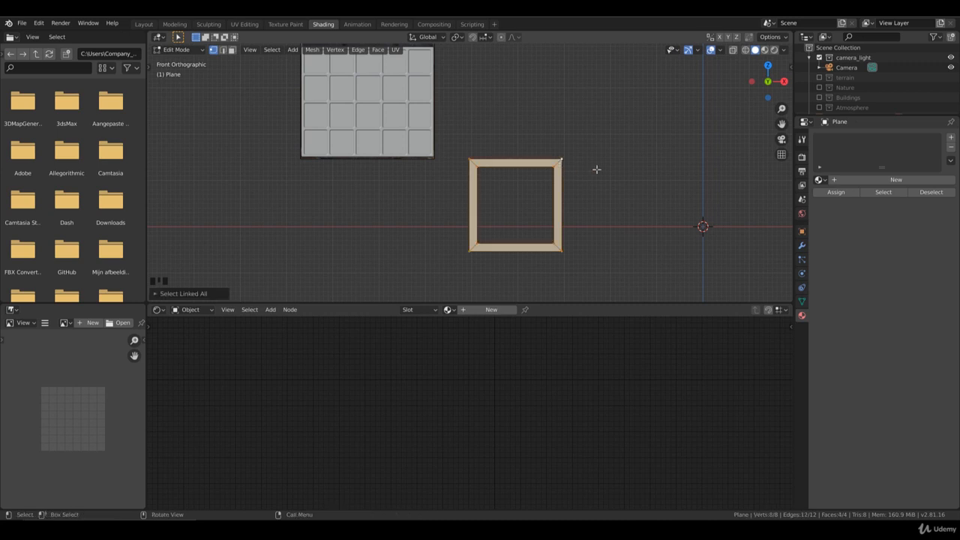
middle_click_drag(615, 184, 581, 199)
key("e")
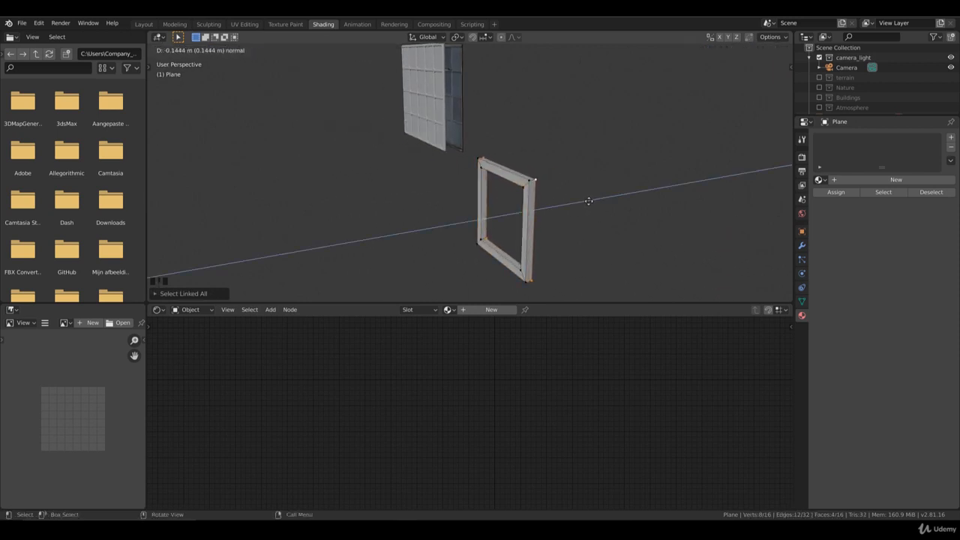
left_click(591, 201)
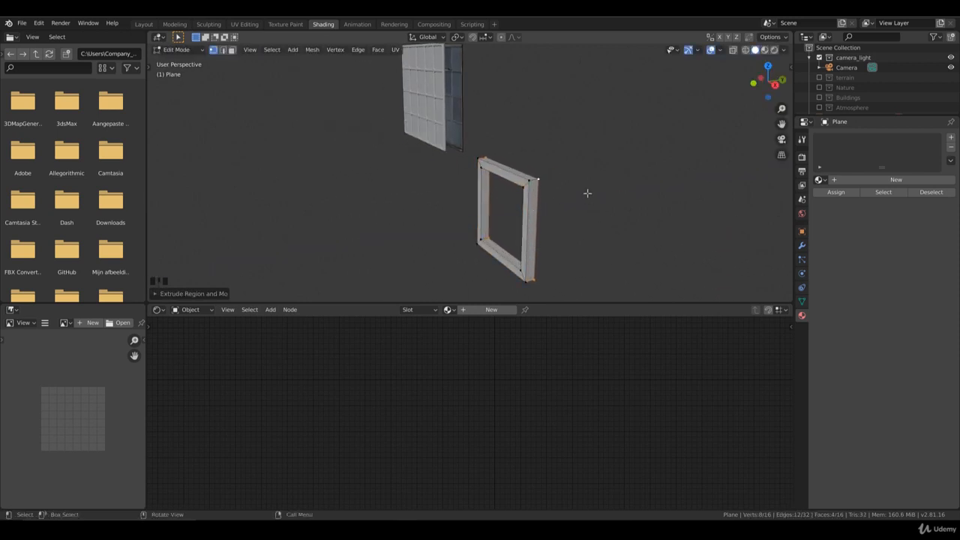
Add a centred loop cut across each side of the square frame in front view.
key("KP_1")
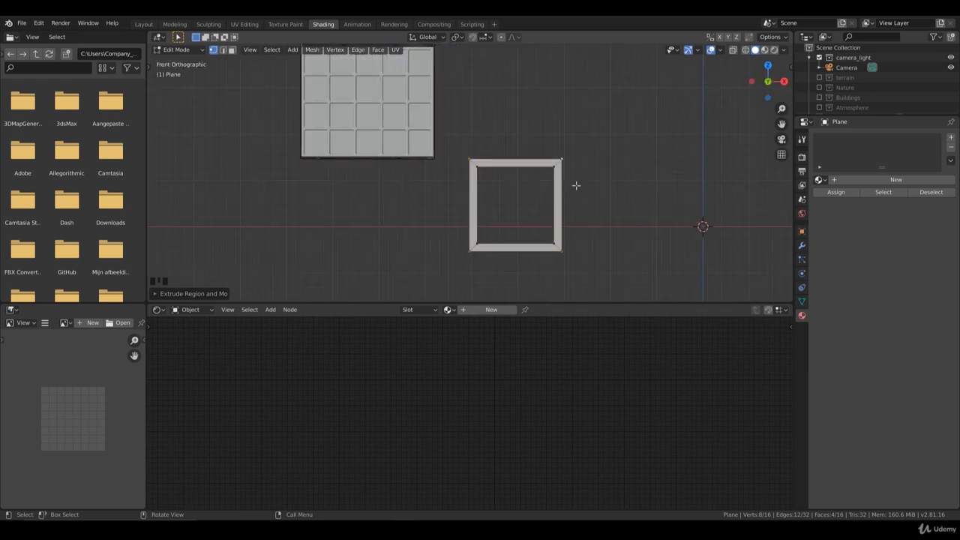
key("ctrl+r")
left_click(525, 170)
right_click(524, 170)
key("ctrl+r")
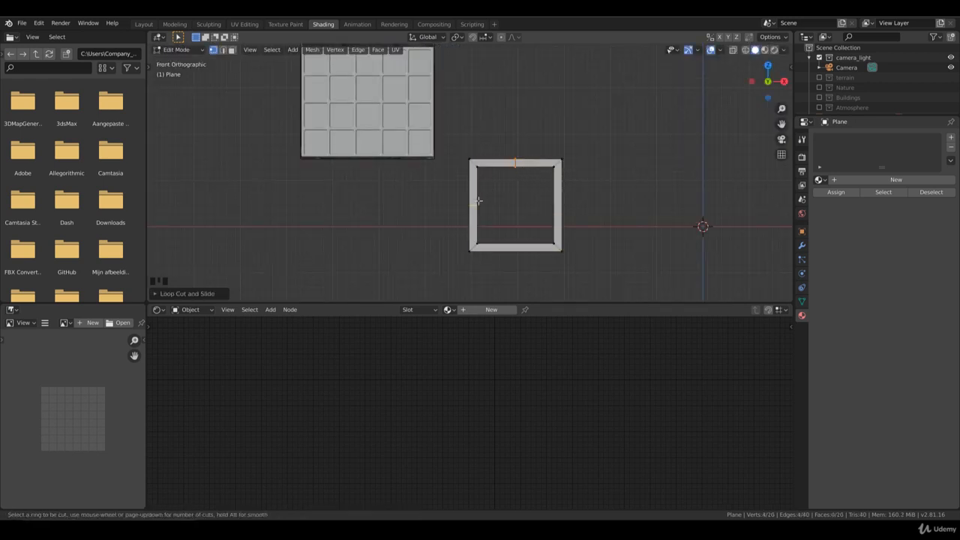
left_click(477, 201)
right_click(506, 199)
key("ctrl+r")
left_click(560, 213)
right_click(560, 213)
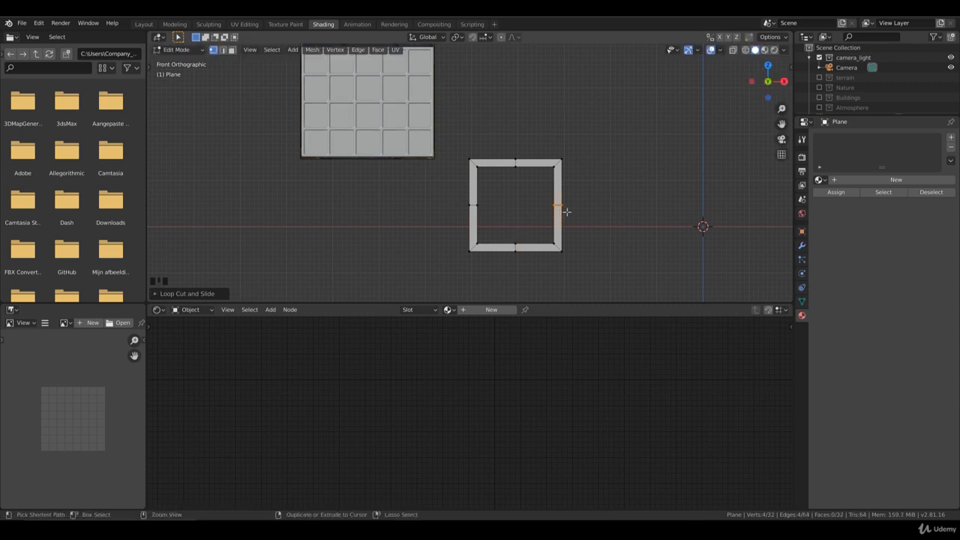
Select all linked geometry of the frame and unwrap it with Cube Projection.
key("ctrl+l")
key("u")
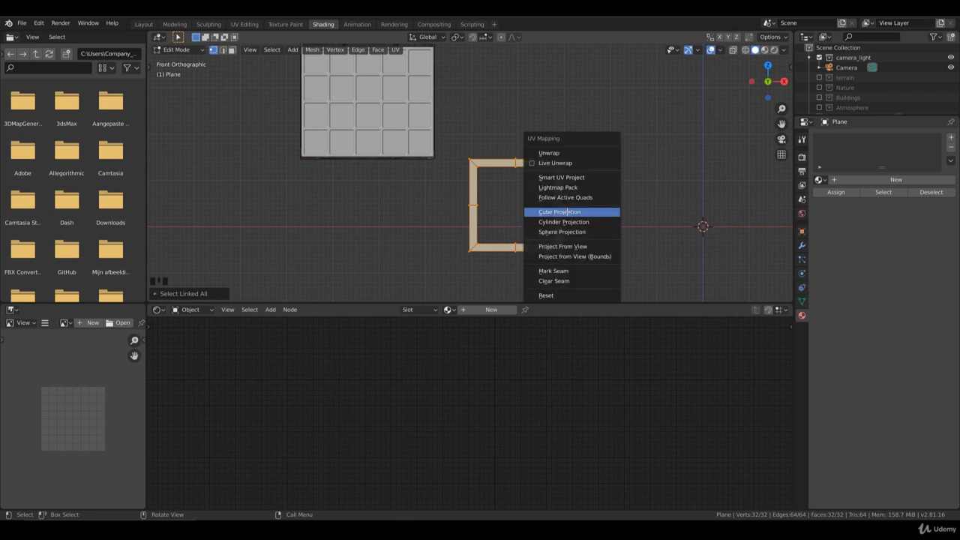
left_click(567, 213)
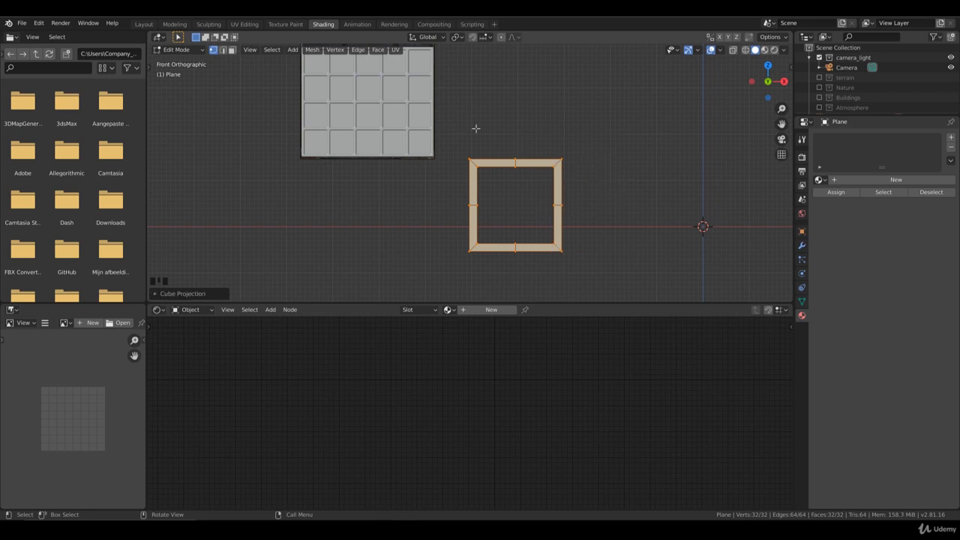
Examine the frame's UV layout and its mesh in the UV Editing workspace.
left_click(245, 24)
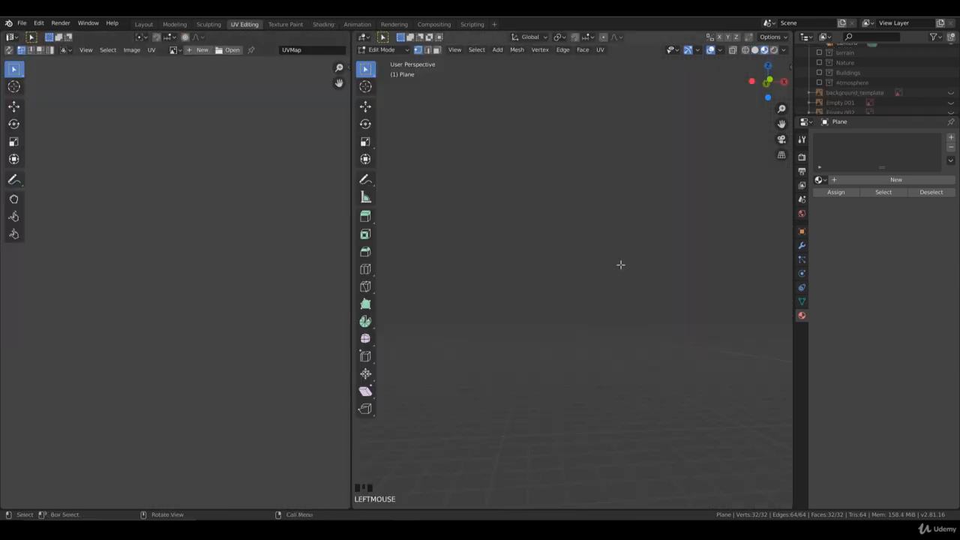
scroll(619, 265, "down", 7)
scroll(276, 238, "down", 5)
middle_click_drag(193, 202, 219, 396)
scroll(170, 216, "up", 6)
scroll(543, 254, "up", 3)
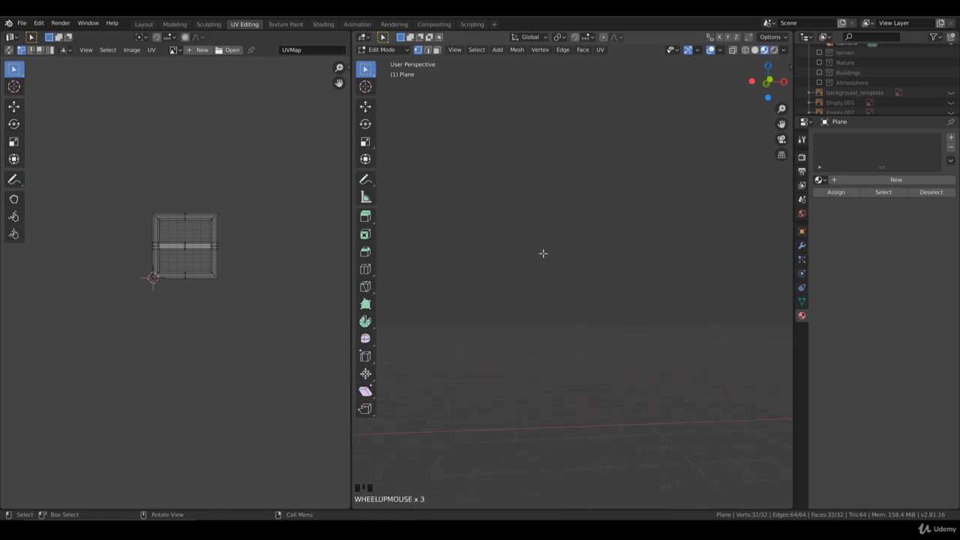
middle_click_drag(562, 332, 548, 315)
scroll(628, 304, "up", 5)
scroll(628, 305, "down", 3)
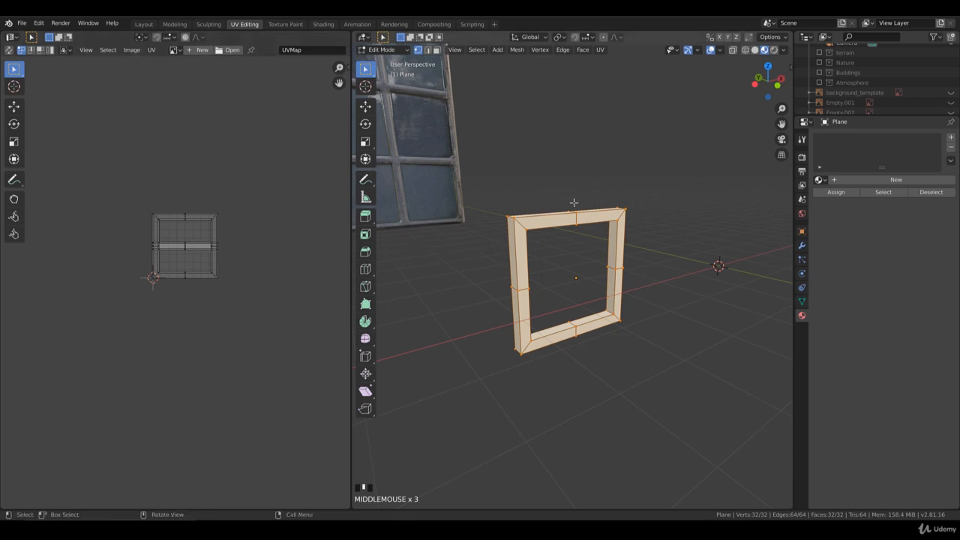
Leave Edit Mode, return to the Shading workspace and give the frame a new material named rough_window_wood\.
key("Tab")
left_click(324, 24)
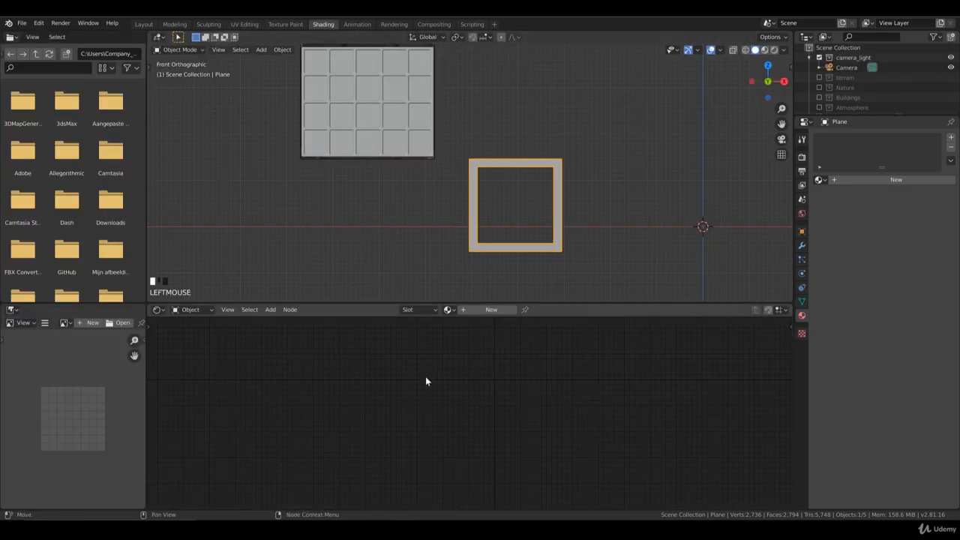
left_click(888, 180)
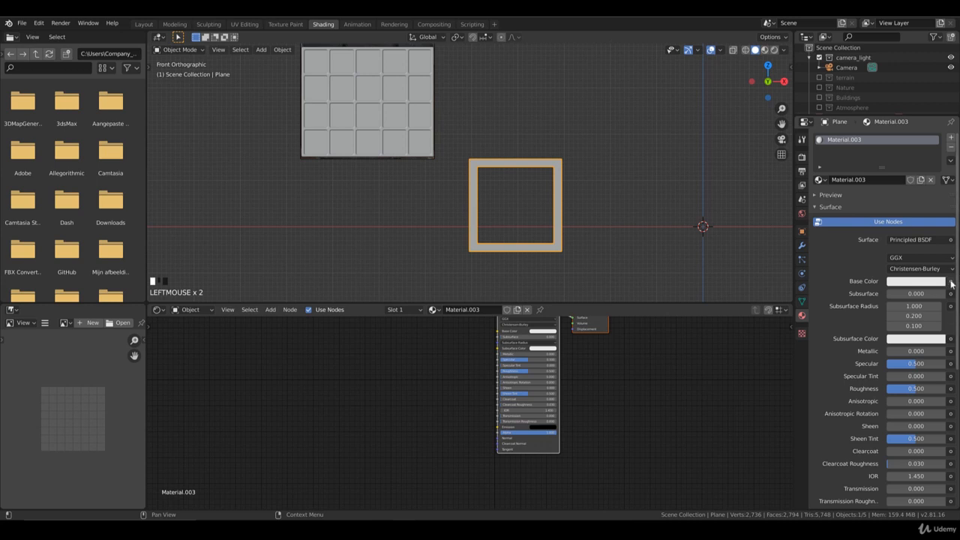
double_click(846, 180)
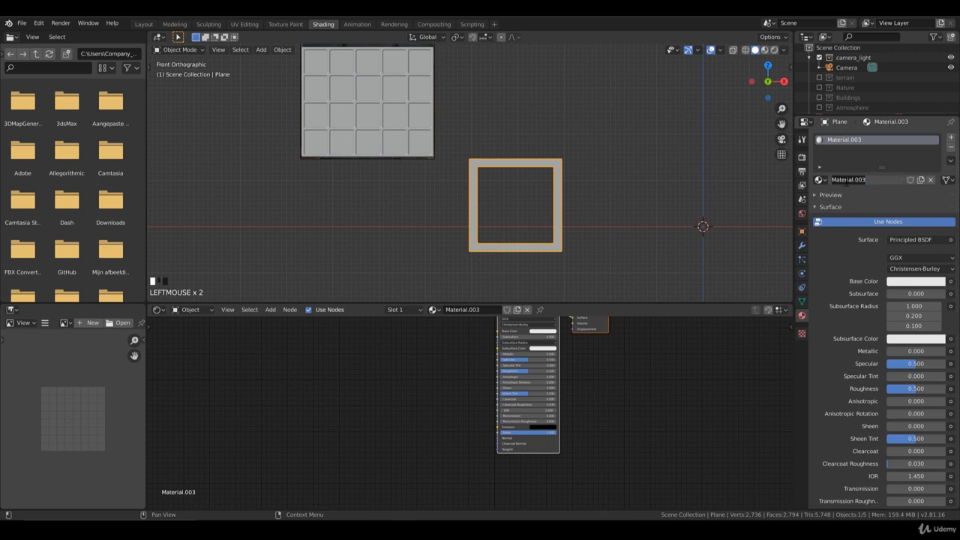
type("ROUGH_")
key("BackSpace")
key("BackSpace")
key("BackSpace")
key("BackSpace")
key("BackSpace")
key("BackSpace")
key("BackSpace")
key("BackSpace")
key("BackSpace")
key("BackSpace")
key("BackSpace")
type("rough_window_")
key("Return")
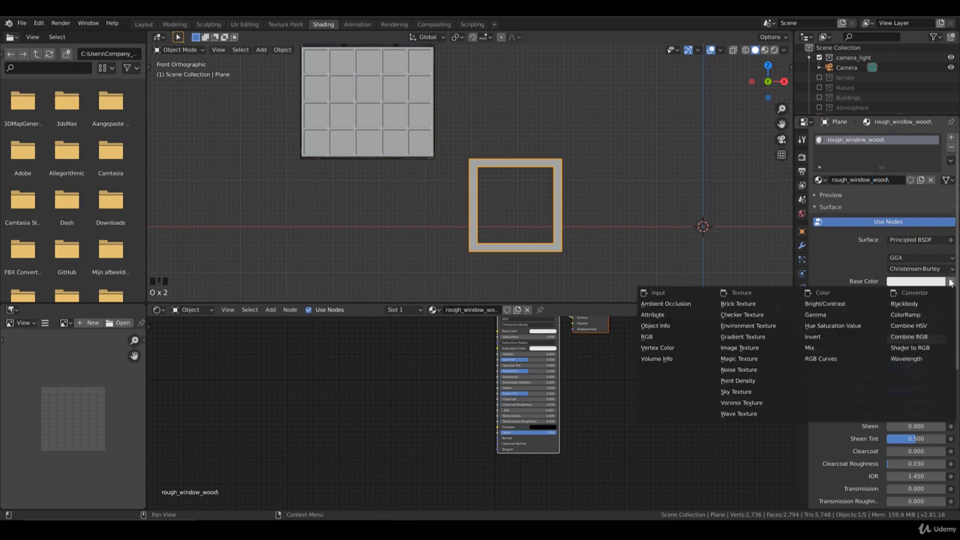
Assign the rough_wood_Diff_4k.png image texture from the rough_wood folder to the material's Base Color.
left_click(950, 282)
left_click(773, 347)
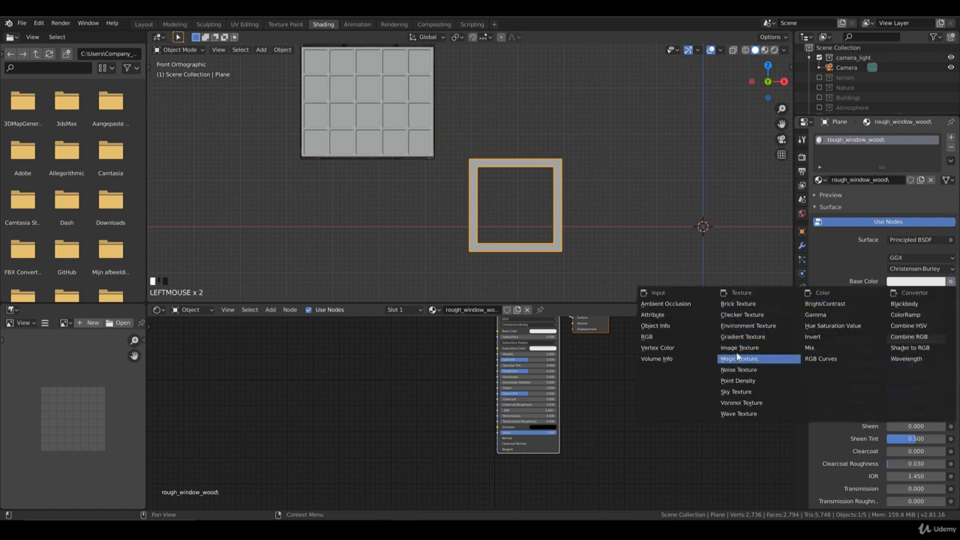
left_click(940, 294)
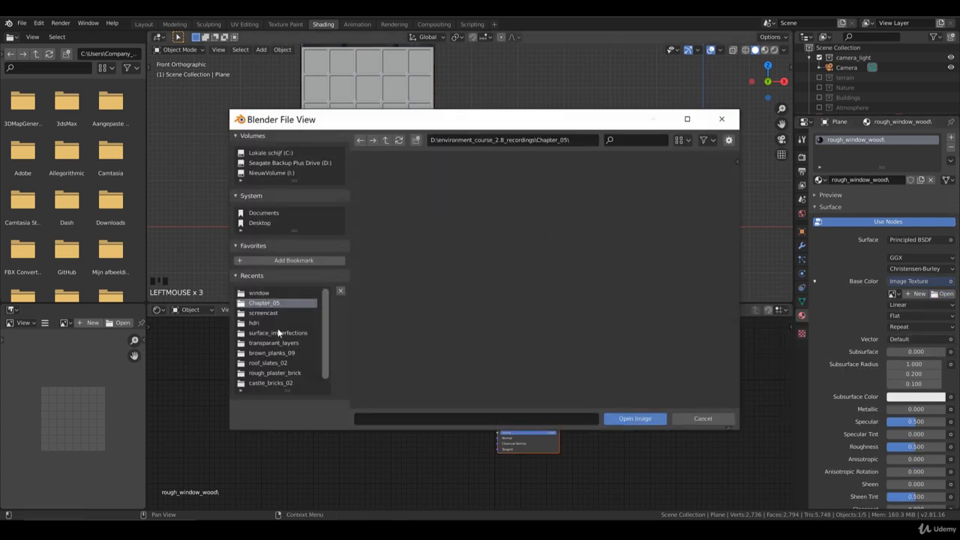
scroll(279, 329, "down", 1)
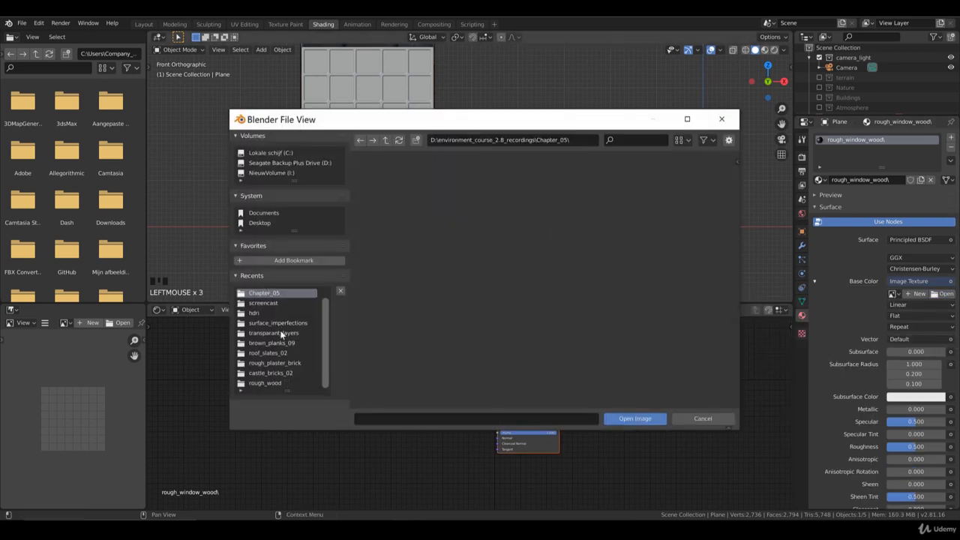
left_click(282, 380)
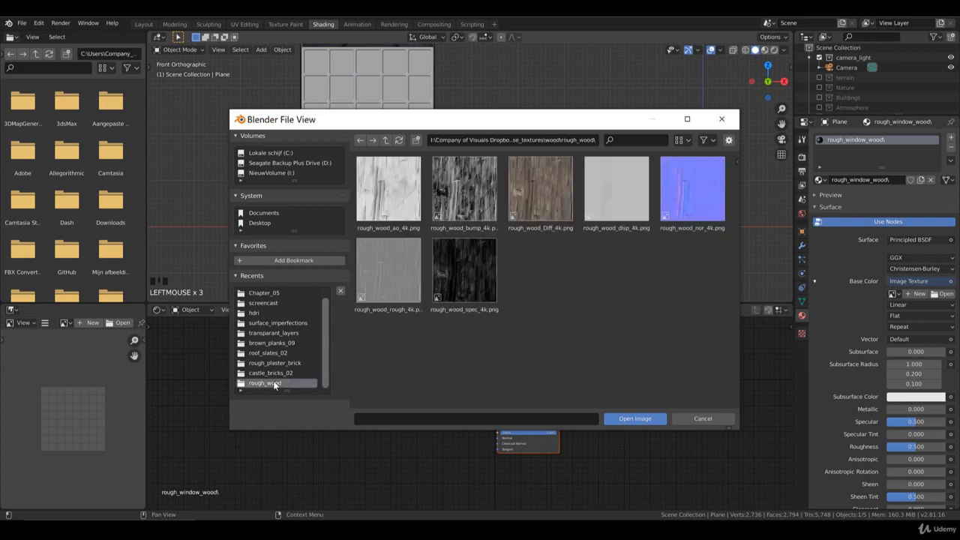
double_click(535, 207)
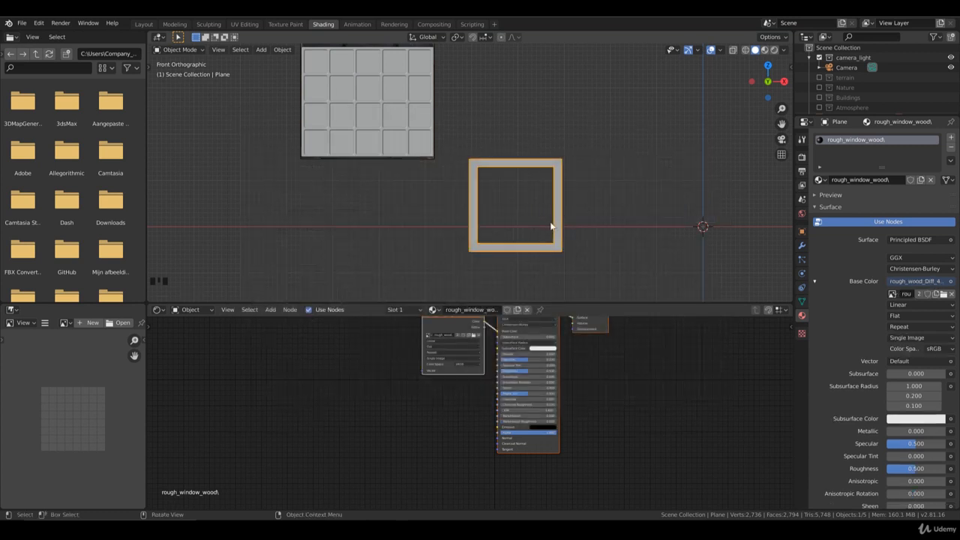
Set the viewport to Material Preview shading and inspect the wood texture on the frame in Object Mode.
key("Tab")
key("z")
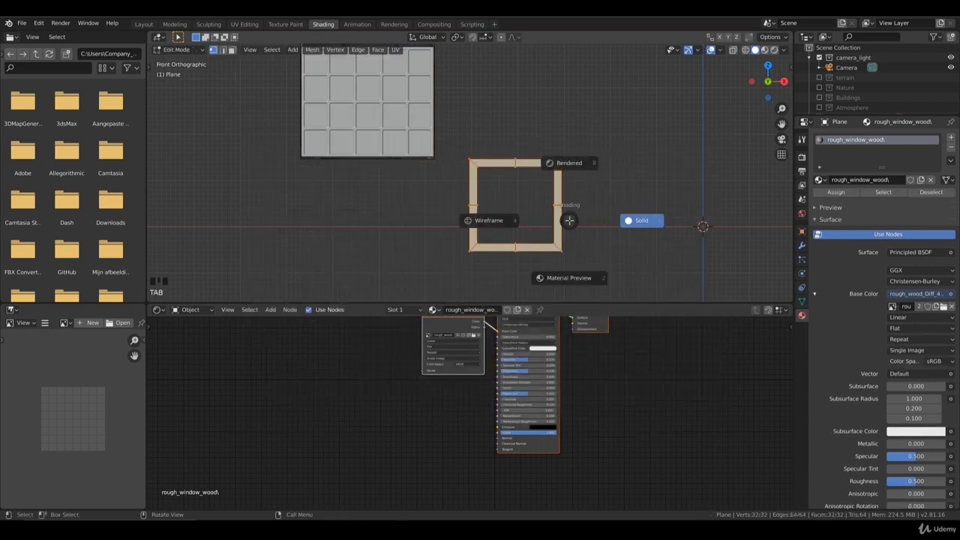
left_click(569, 275)
middle_click_drag(569, 274, 571, 269)
scroll(572, 268, "up", 3)
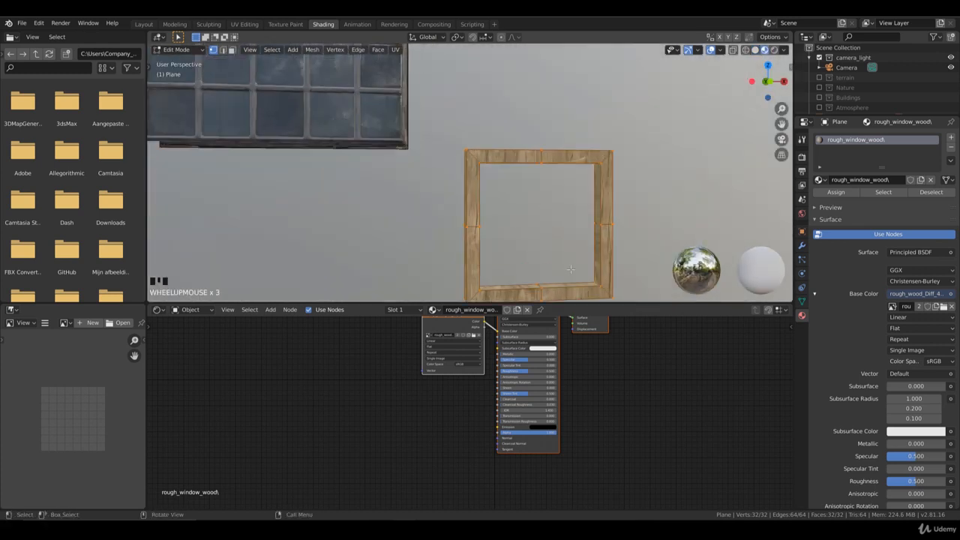
key("Tab")
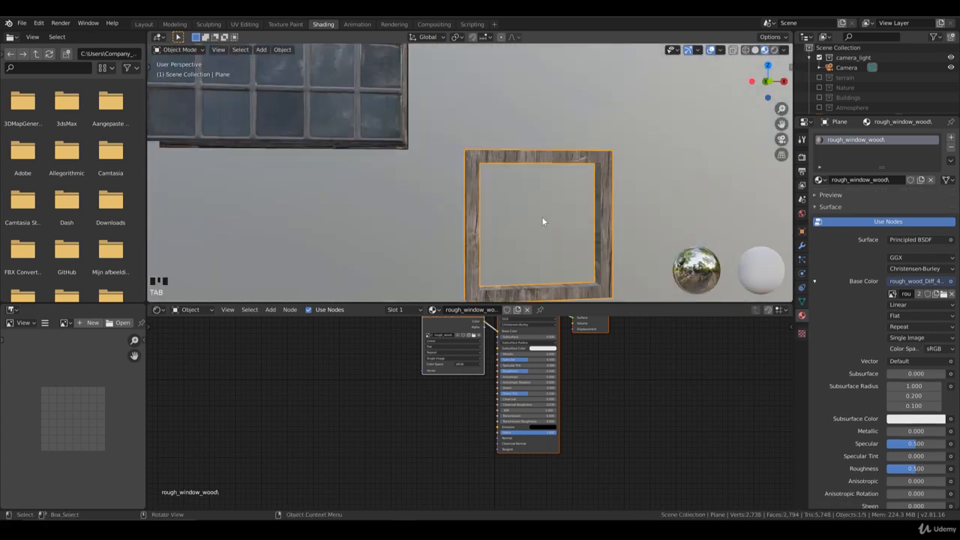
scroll(463, 198, "down", 3)
Reapply Cube Projection to the frame from the front view in the UV Editing workspace.
left_click(245, 24)
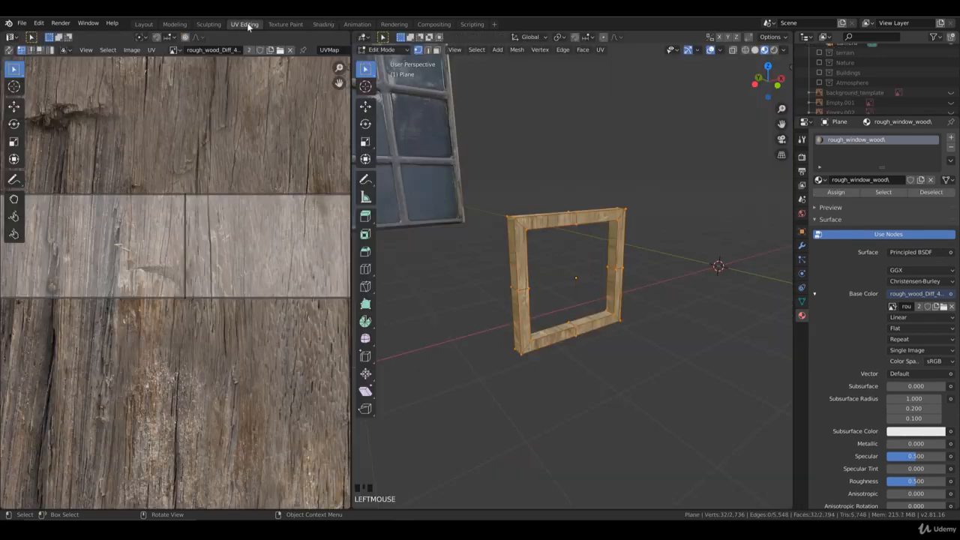
scroll(487, 217, "down", 3)
scroll(179, 280, "down", 4)
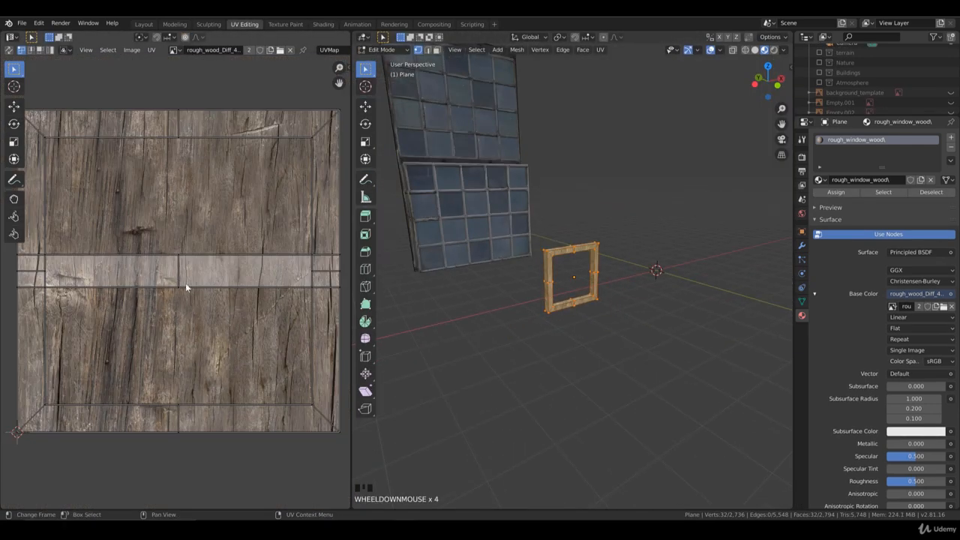
key("KP_1")
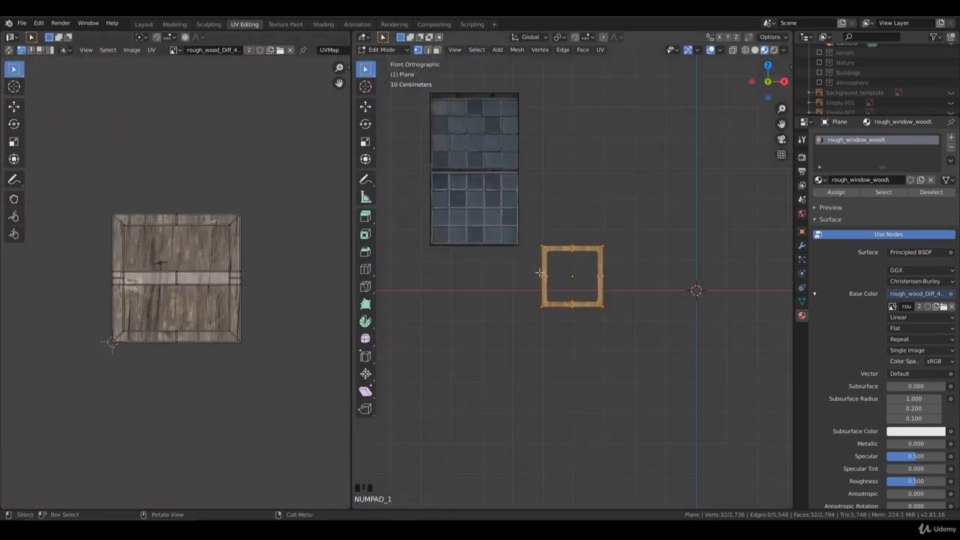
key("u")
left_click(542, 273)
scroll(542, 272, "up", 3)
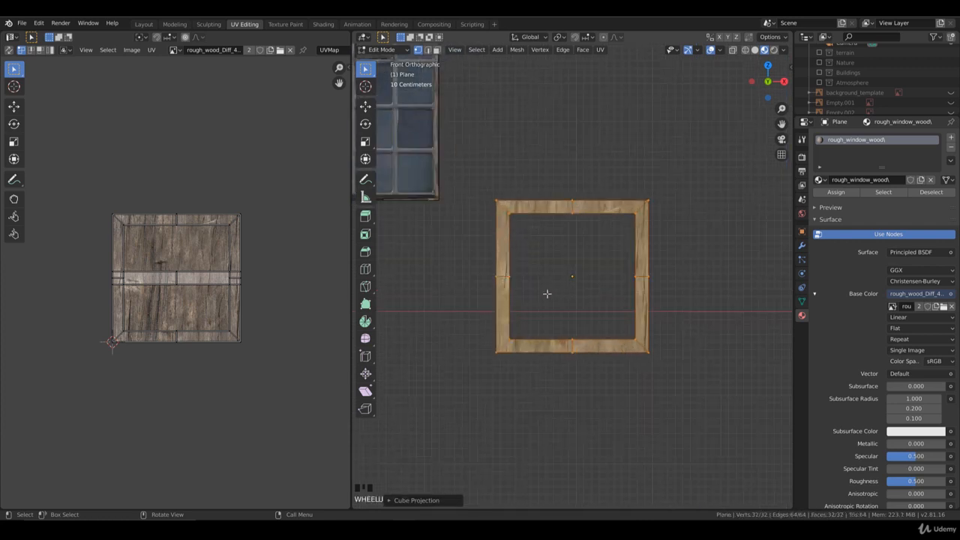
Show the frame from the front in Wireframe shading and deselect all its geometry.
middle_click_drag(549, 294, 598, 295)
key("KP_1")
key("z")
left_click(501, 296)
key("alt+a")
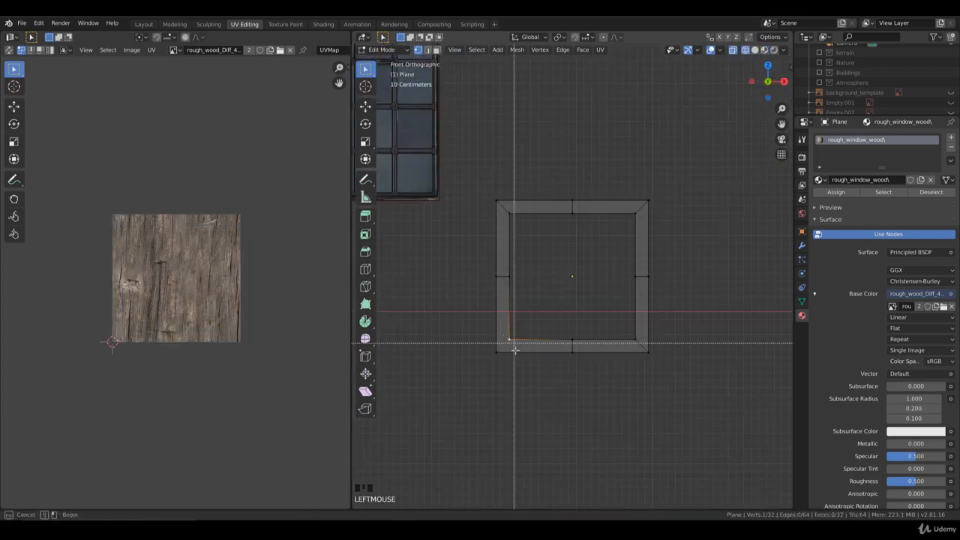
Select the frame's two vertical sides and move the right-hand UV strip over the left-hand one at the wood texture's left edge.
left_click_drag(519, 369, 469, 155)
key("b")
left_click_drag(660, 378, 616, 172)
key("b")
left_click_drag(247, 229, 201, 192)
key("g")
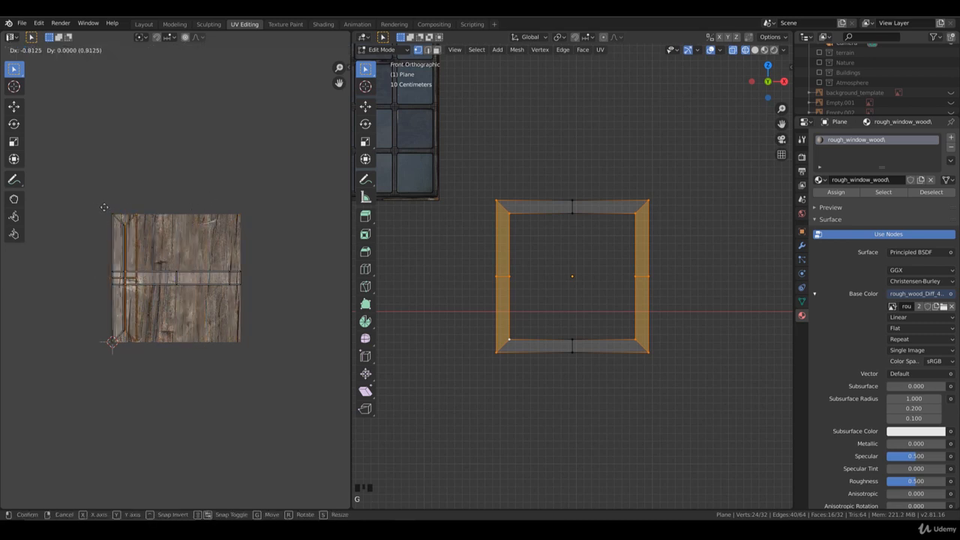
left_click(81, 211)
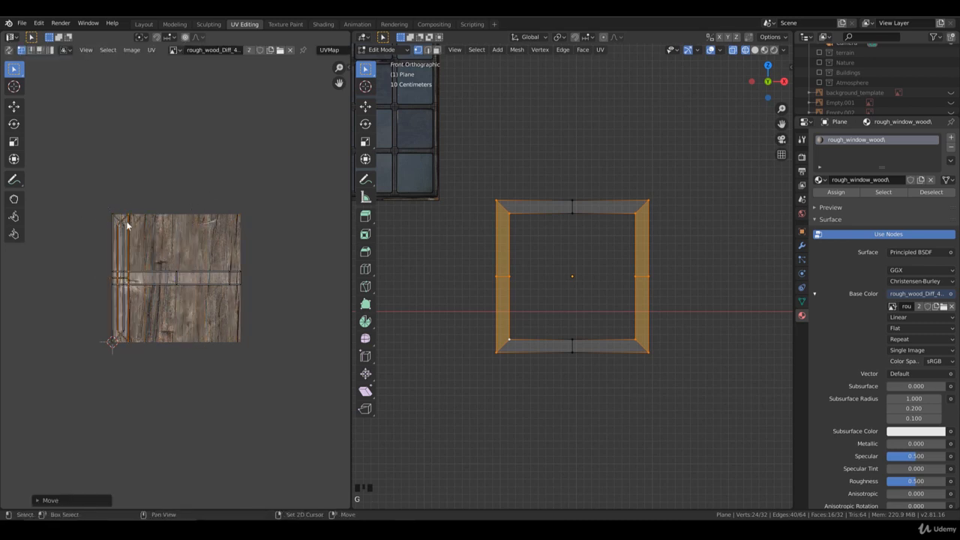
key("g")
left_click(208, 255)
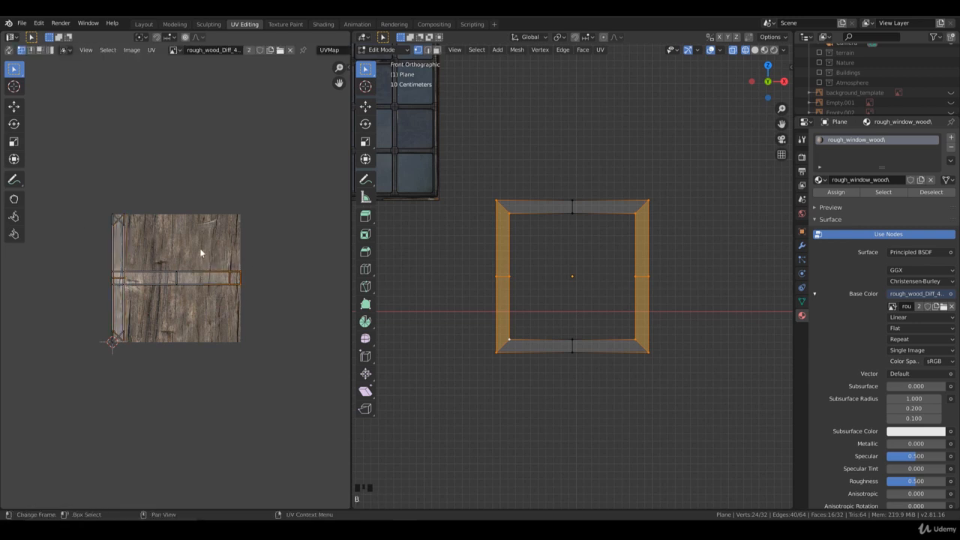
Rotate the horizontal UV strip 90 degrees and move it over the vertical strips at the wood texture's left edge.
key("ctrl+l")
key("r")
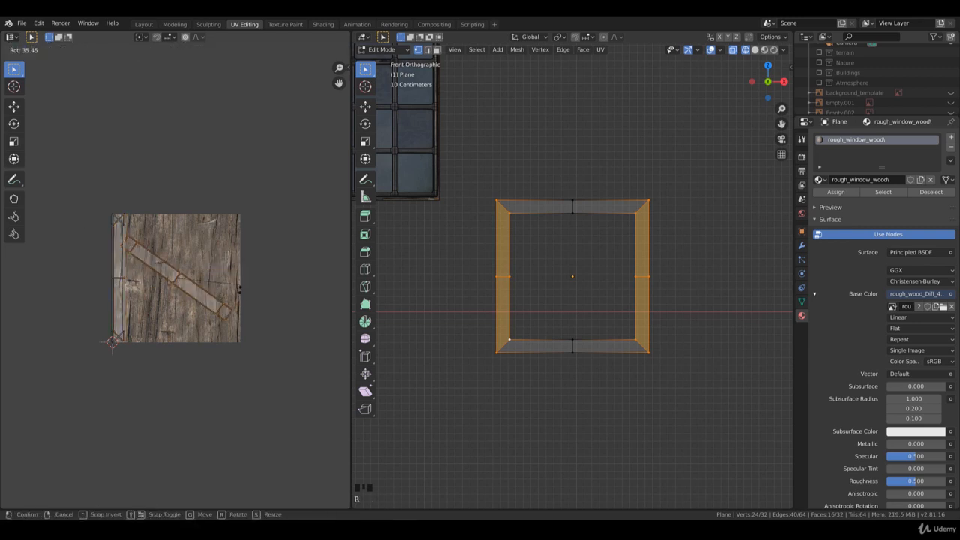
right_click(226, 363)
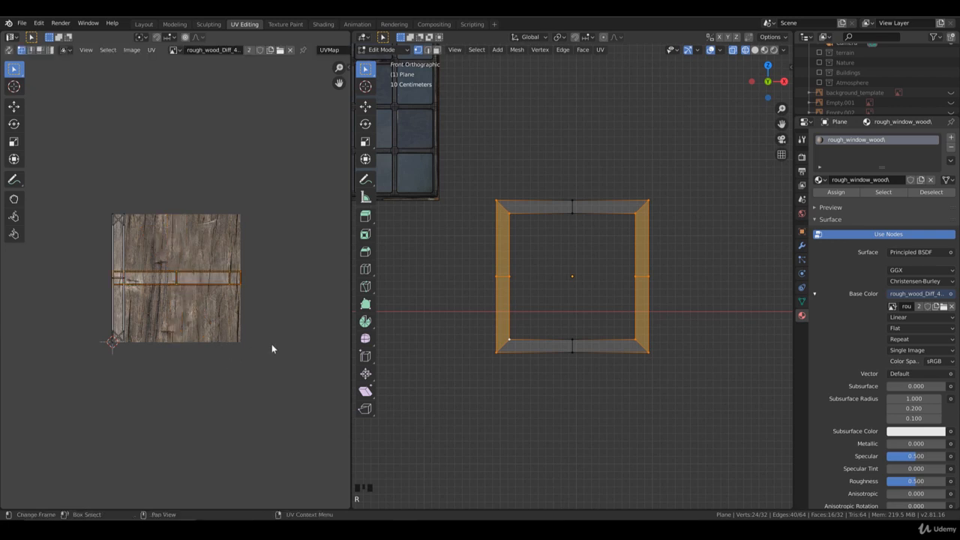
key("r")
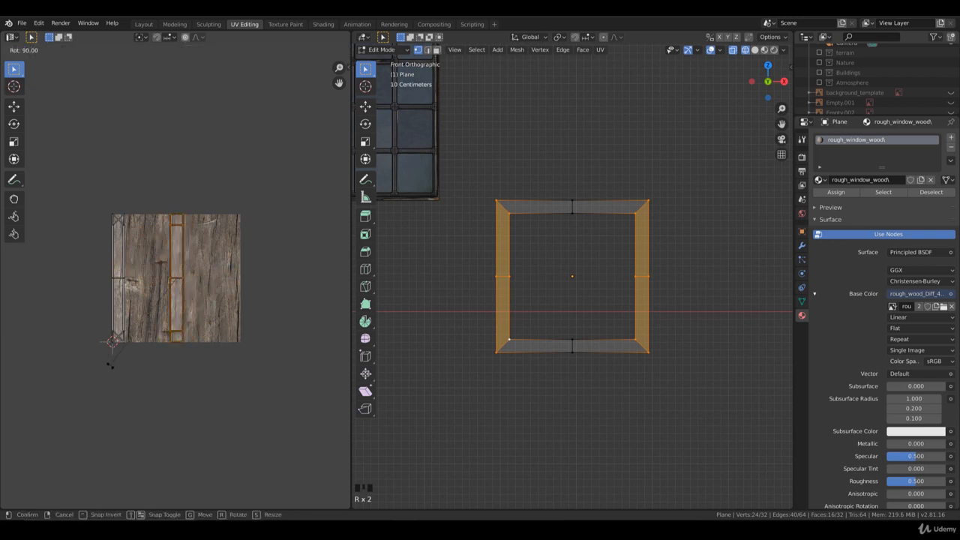
left_click(192, 345)
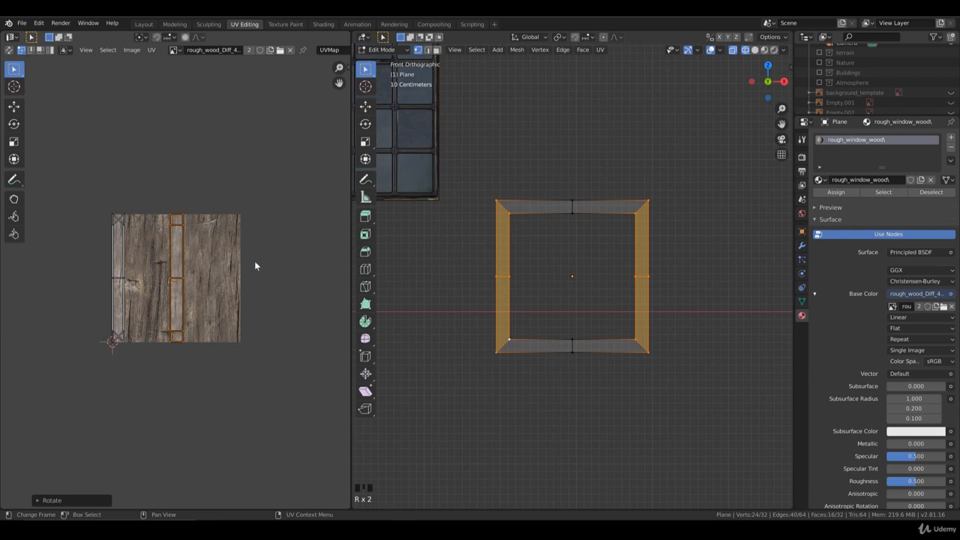
key("g")
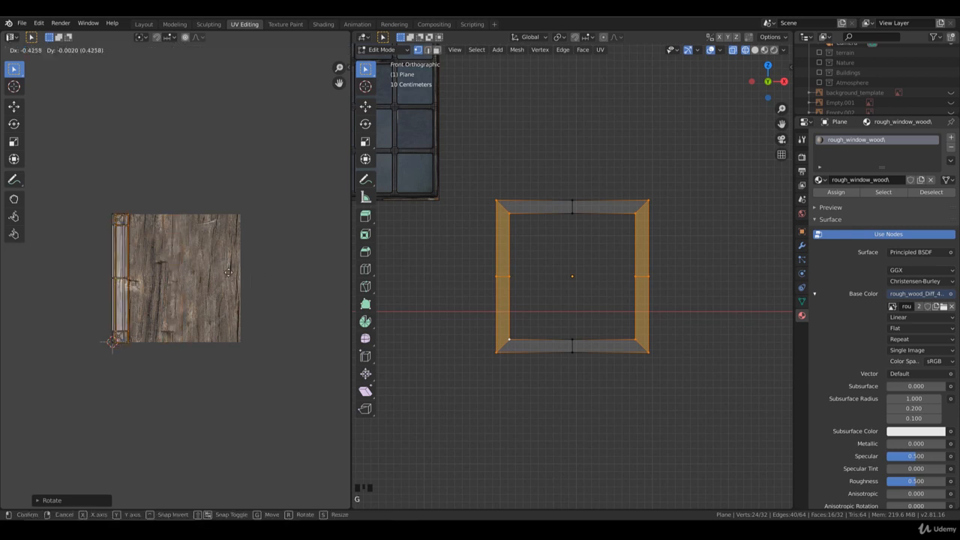
left_click(224, 273)
Scale all the stacked UV strips up to about twice their size and move them to the middle of the wood texture.
key("b")
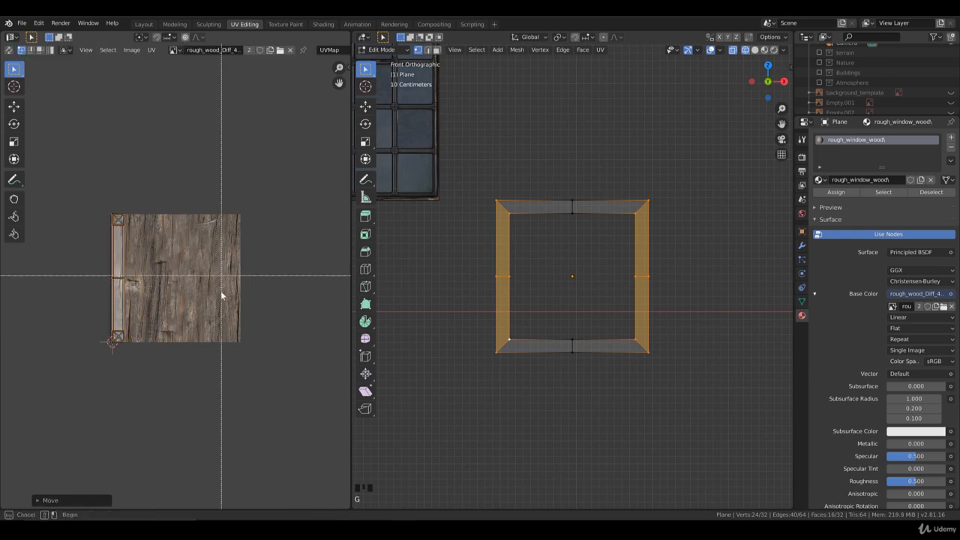
left_click_drag(191, 369, 49, 157)
key("s")
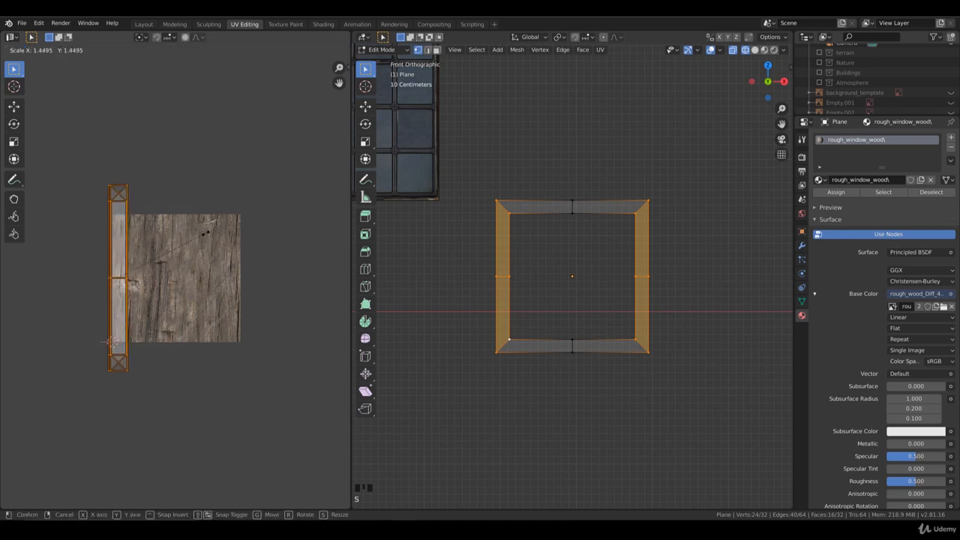
left_click(257, 240)
key("g")
left_click(309, 245)
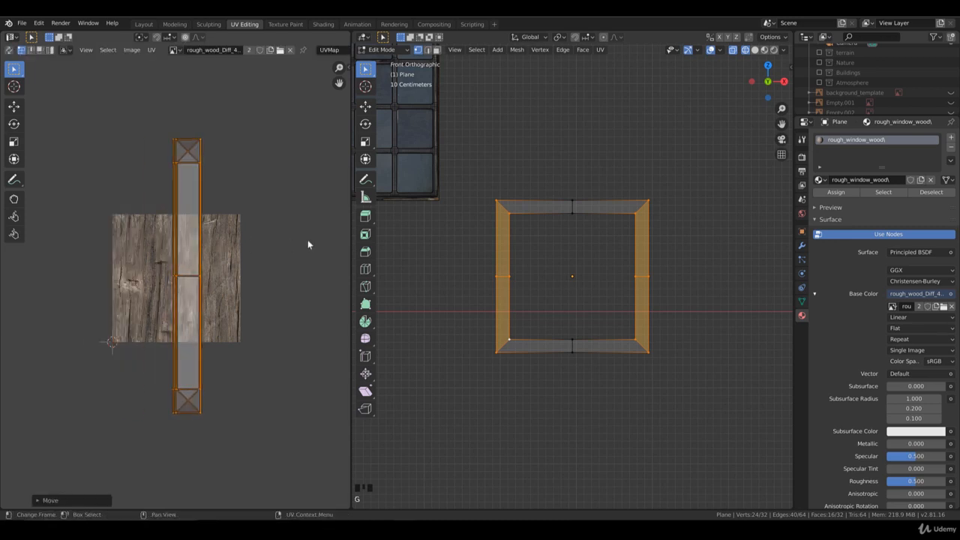
Inspect the wood texture's new grain direction on the frame in Object Mode with Material Preview shading.
key("Tab")
key("z")
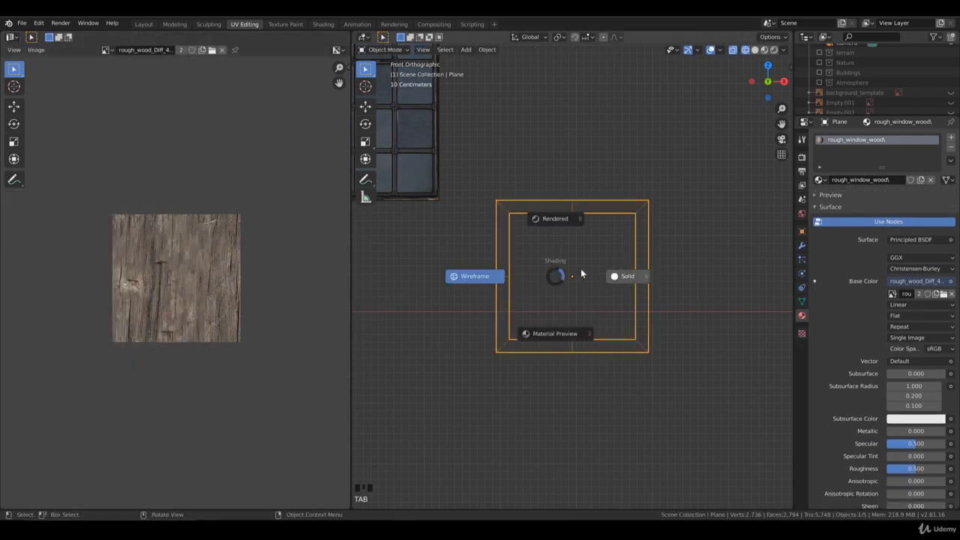
left_click(553, 338)
mouse_move(544, 325)
middle_mouse_down()
mouse_move(588, 336)
mouse_move(651, 331)
mouse_move(733, 306)
mouse_move(579, 336)
mouse_move(533, 331)
mouse_move(554, 330)
middle_mouse_up()
left_click(595, 247)
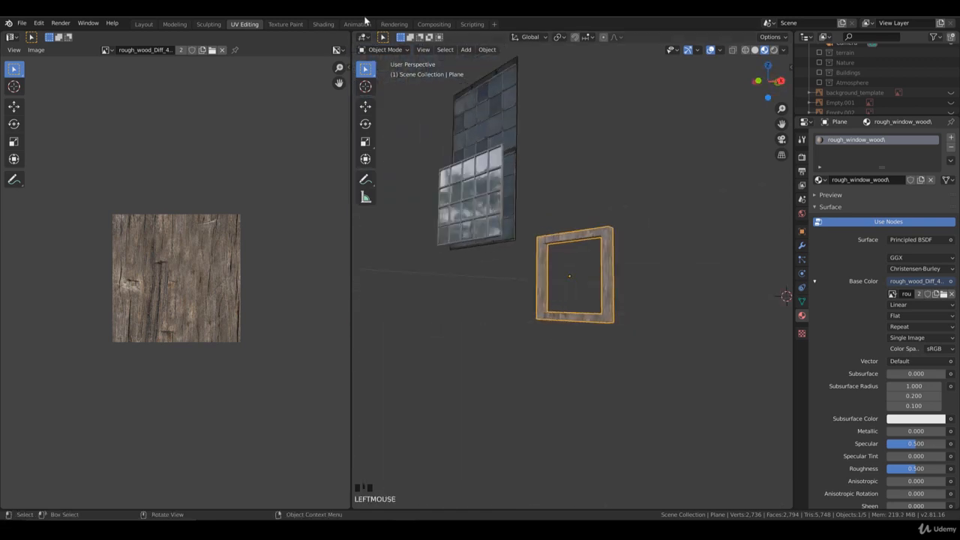
Open the Shading workspace and move the Base Color image texture node further away from the Principled BSDF.
left_click(323, 24)
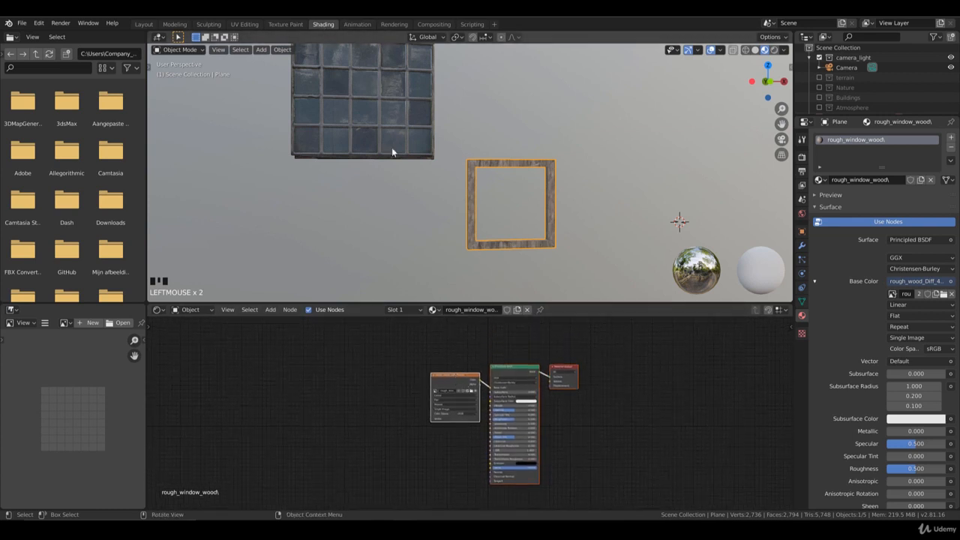
left_click_drag(460, 377, 422, 343)
left_click(453, 360)
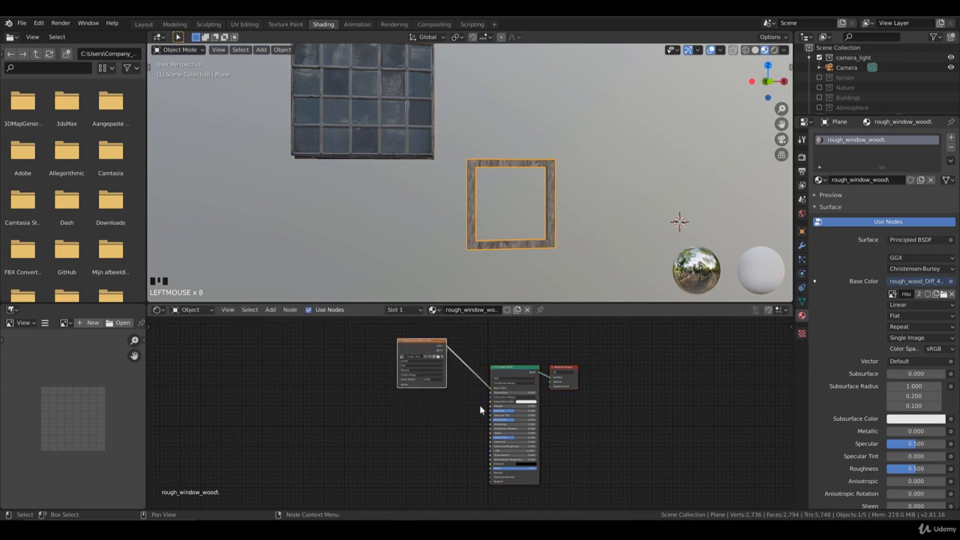
Duplicate the image texture node, load rough_wood_rough_4k.png as Non-Color, and connect its Color to the Principled BSDF's Roughness.
key("shift+d")
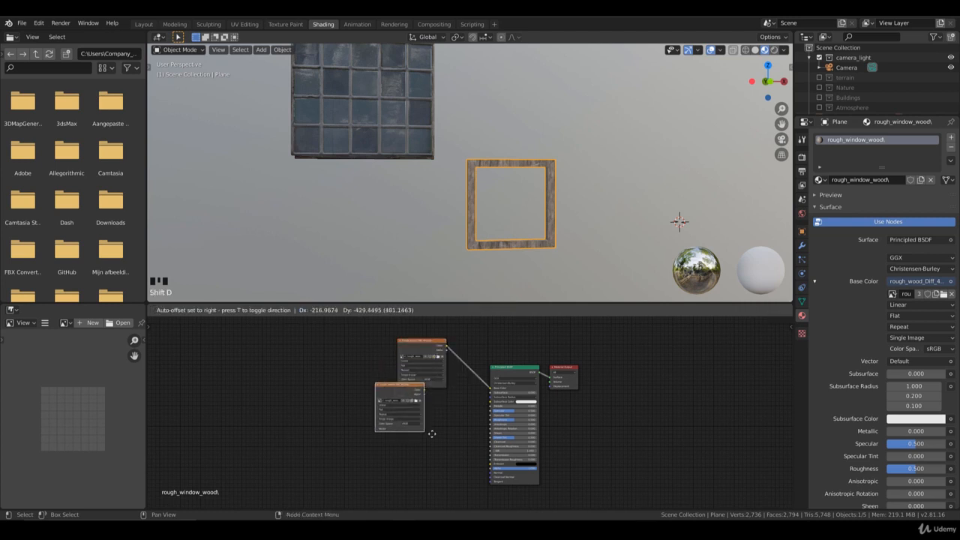
left_click(417, 431)
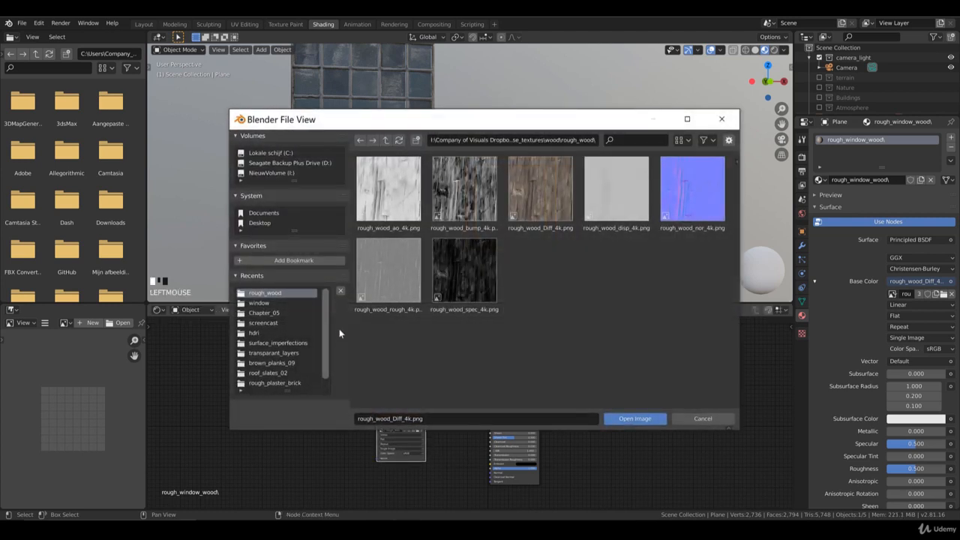
double_click(405, 280)
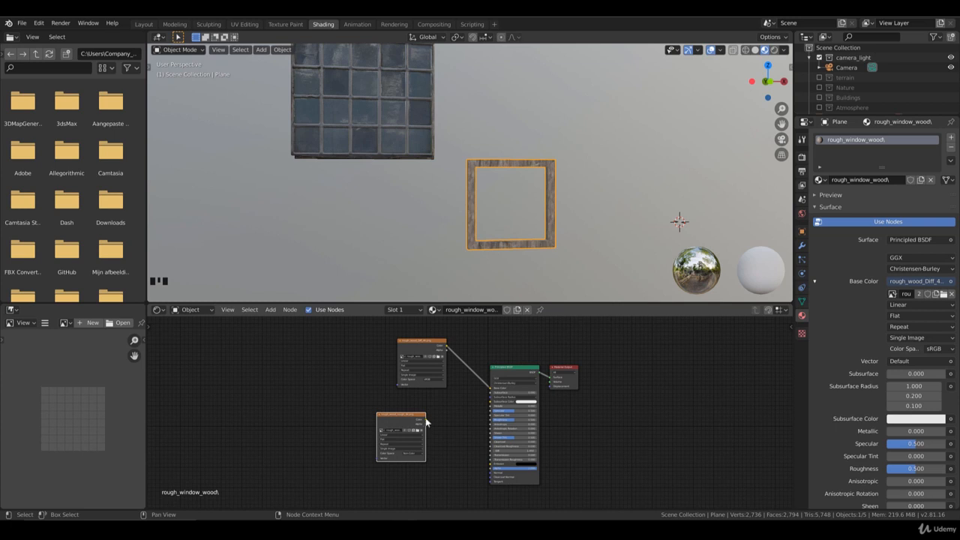
left_click_drag(426, 421, 490, 420)
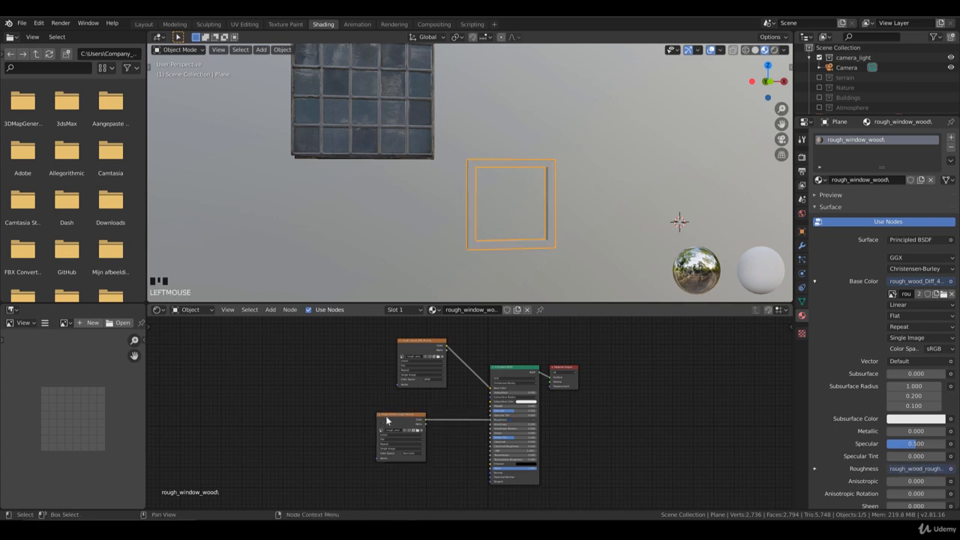
Duplicate the roughness texture node below it, load rough_wood_nor_4k.png, and set its color space to Non-Color.
left_click(411, 414)
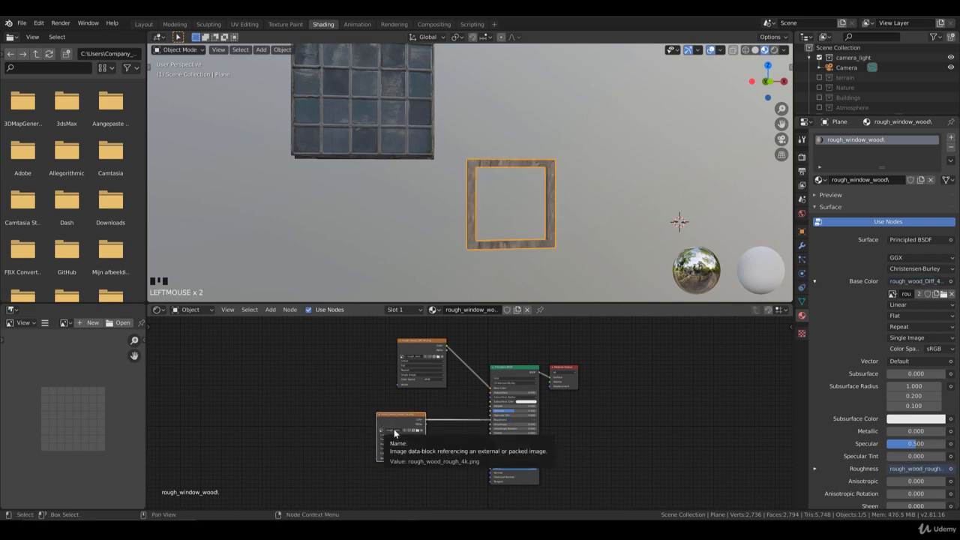
key("shift+d")
left_click(398, 486)
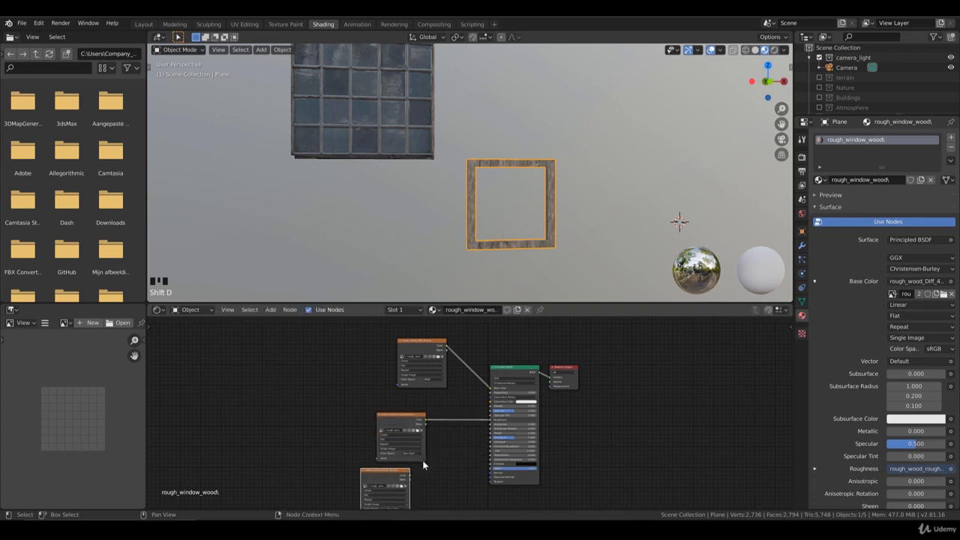
left_click(401, 487)
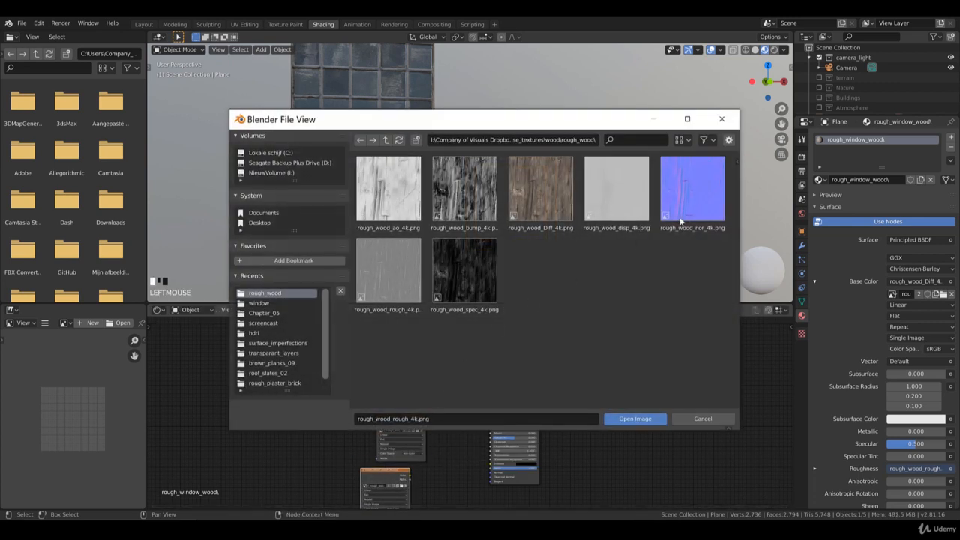
double_click(699, 200)
middle_click_drag(443, 474, 448, 436)
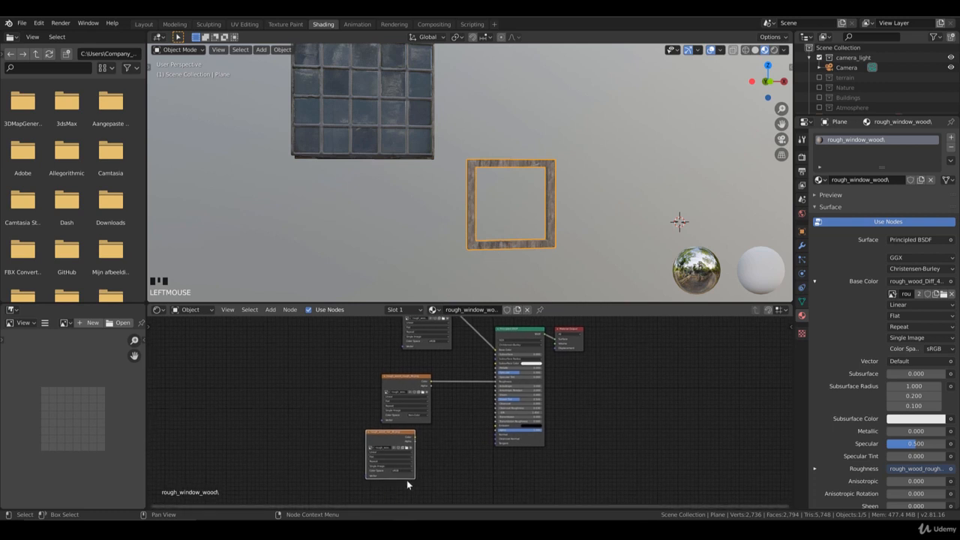
left_click(403, 471)
left_click(397, 487)
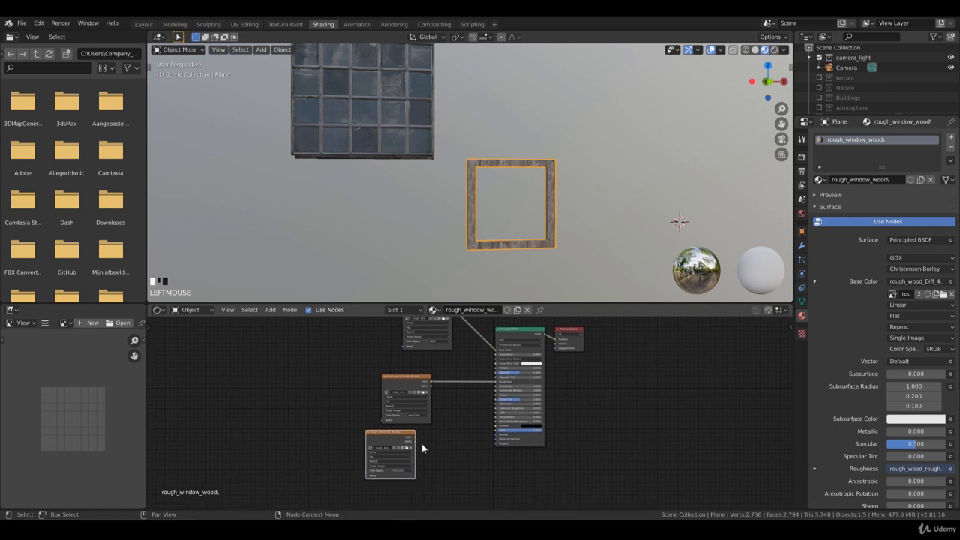
Add a Normal Map node between the rough_wood_nor_4k.png texture and the Principled BSDF's Normal input.
left_click_drag(415, 437, 448, 435)
left_click(269, 309)
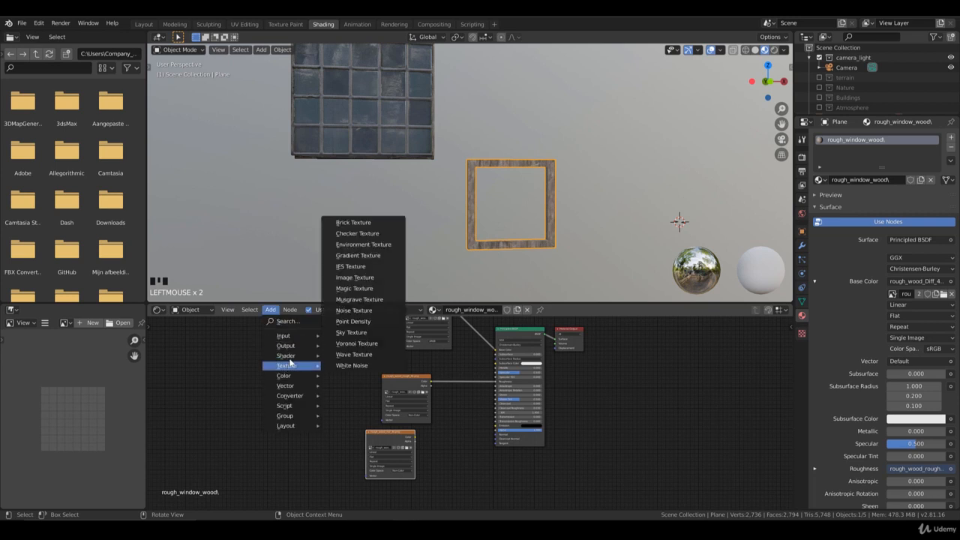
mouse_move(298, 391)
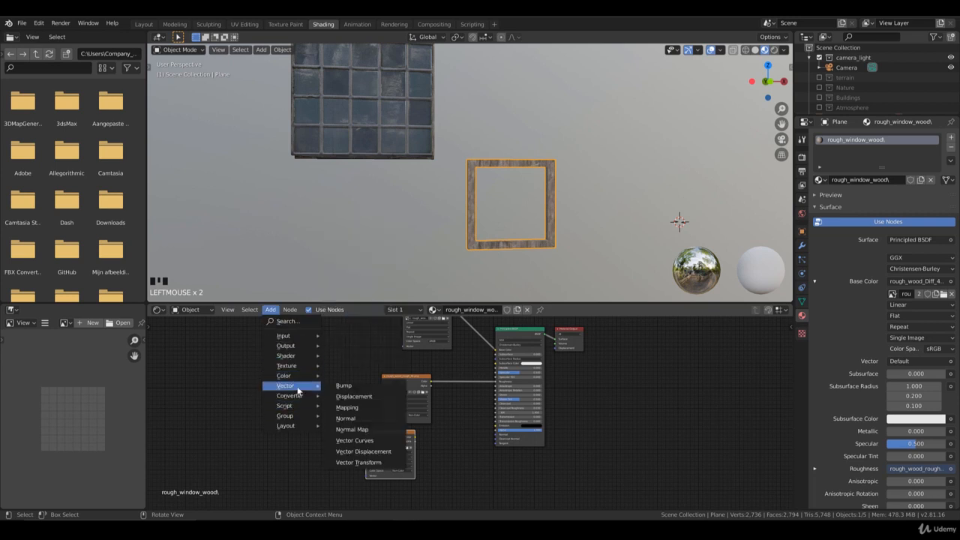
left_click(351, 429)
left_click(415, 436)
left_click_drag(415, 437, 495, 439)
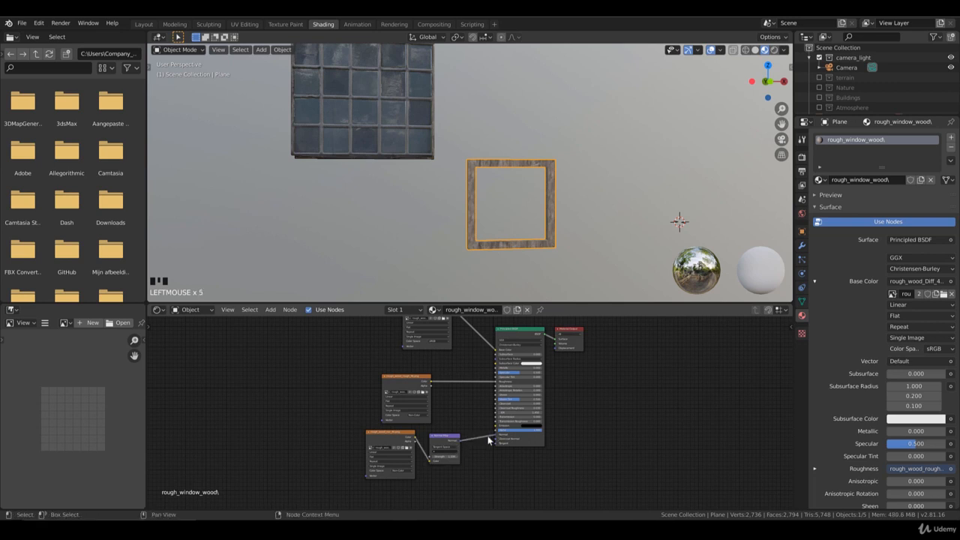
Set the wood material's Specular value to 0.05.
middle_click_drag(520, 257, 454, 318, "ctrl")
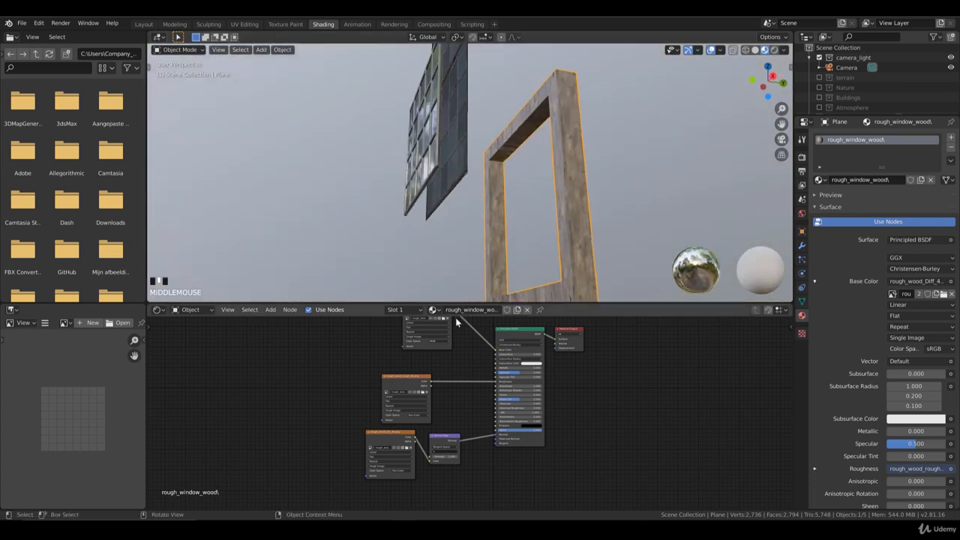
left_click(515, 372)
key("Return")
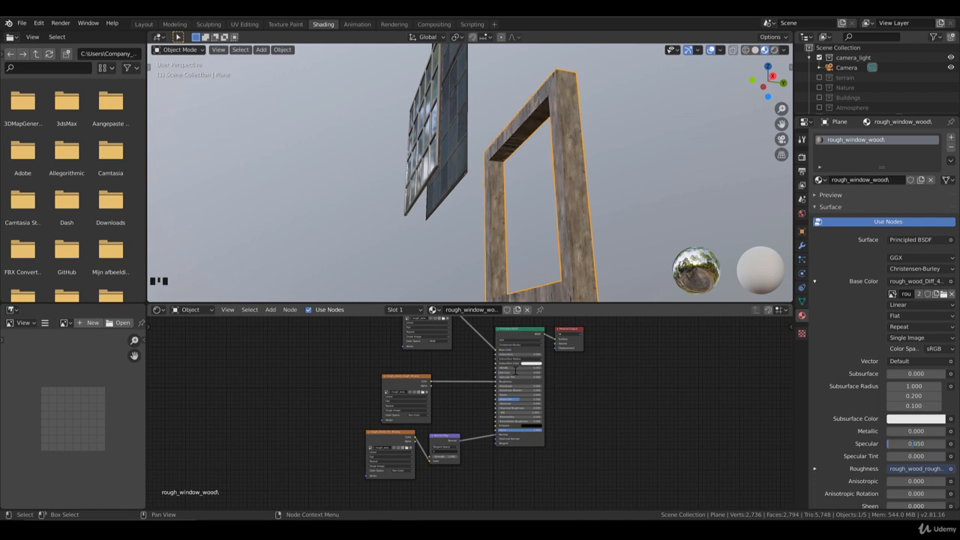
Enter Edit Mode on the frame and select all of its linked geometry.
middle_click_drag(536, 225, 587, 235)
key("Tab")
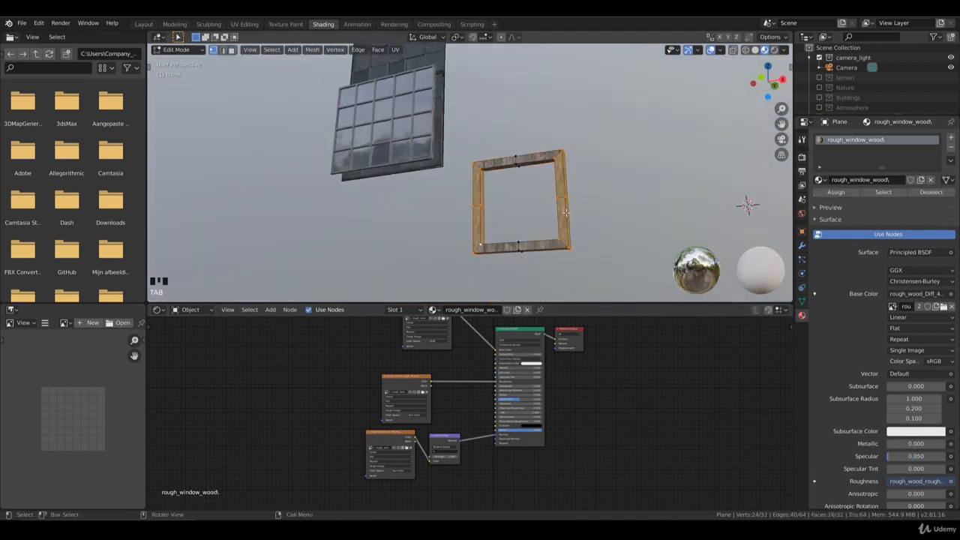
key("ctrl+l")
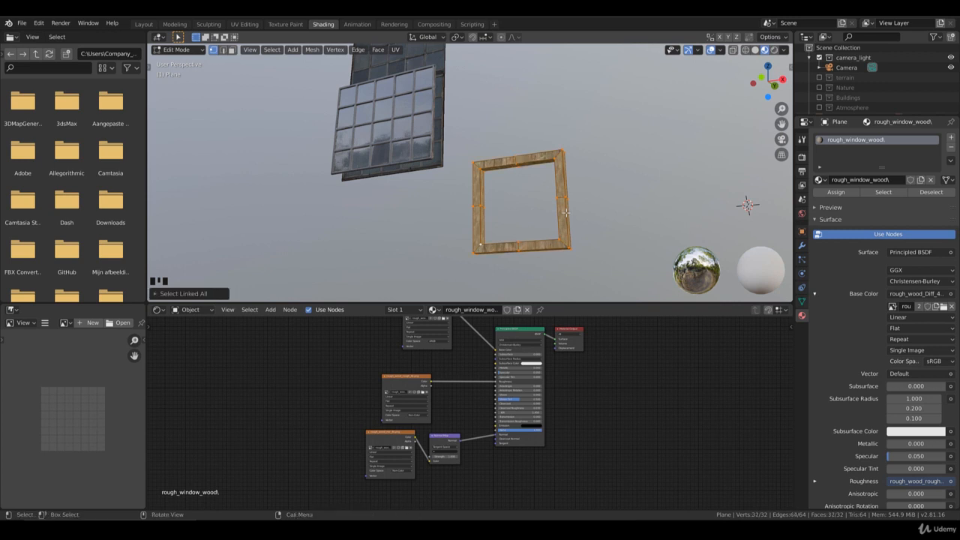
key("ctrl")
key("ctrl+b")
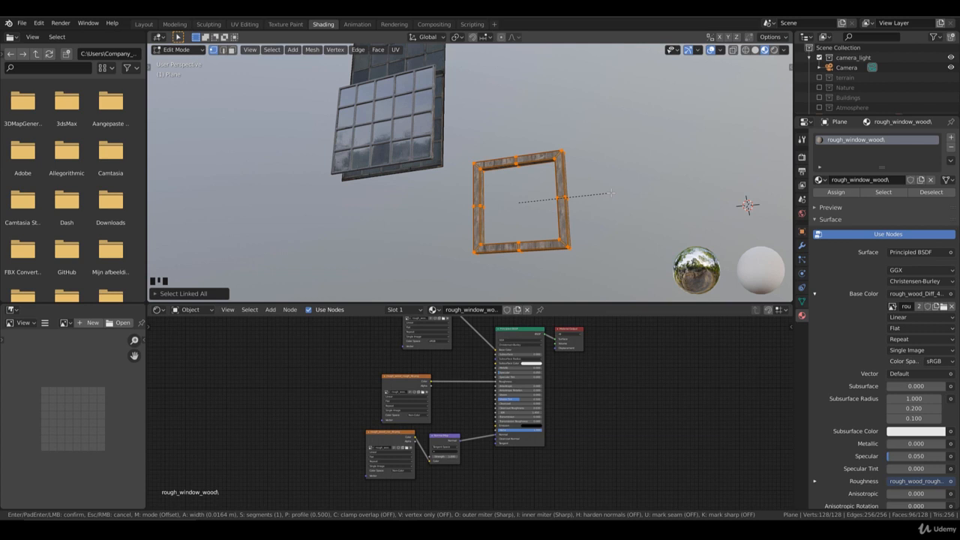
right_click(611, 194)
Bevel all edges of the window frame with one segment and a width of about 0.013 m.
scroll(622, 207, "up", 2)
middle_click_drag(637, 225, 515, 191, "shift")
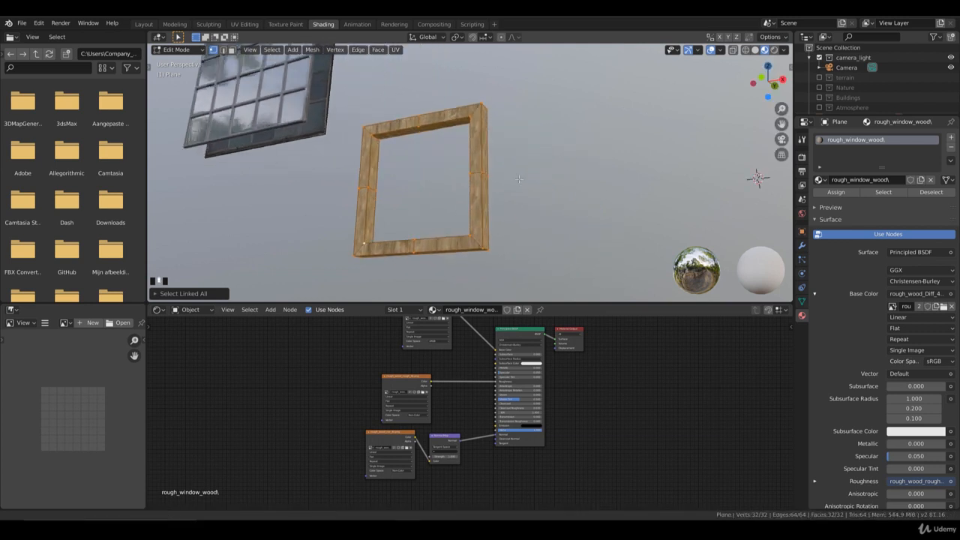
scroll(516, 190, "up", 2)
key("ctrl+b")
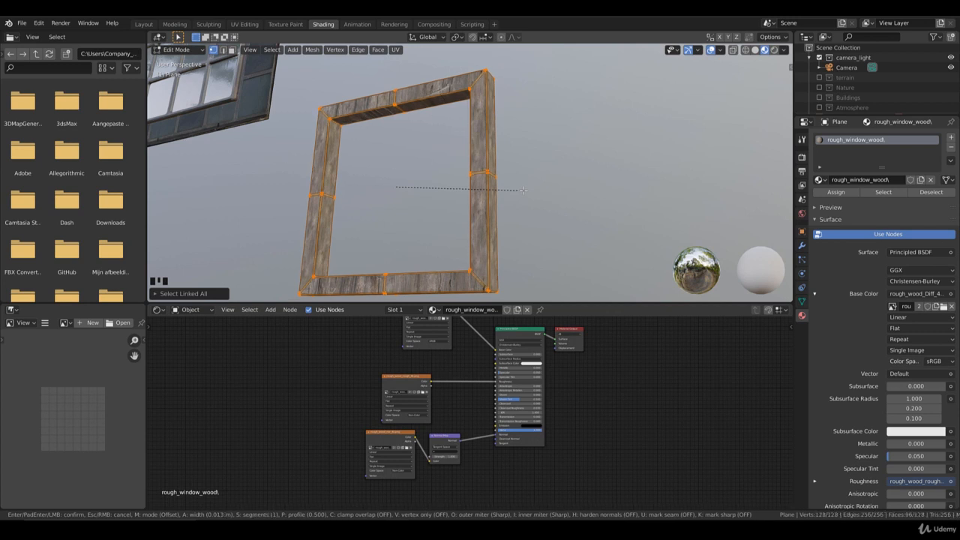
left_click(523, 189)
Examine the bevelled frame beside the factory window from several angles in Object Mode with Solid shading.
key("Tab")
mouse_move(522, 190)
middle_mouse_down()
mouse_move(504, 197)
mouse_move(550, 231)
mouse_move(588, 228)
middle_mouse_up()
key("z")
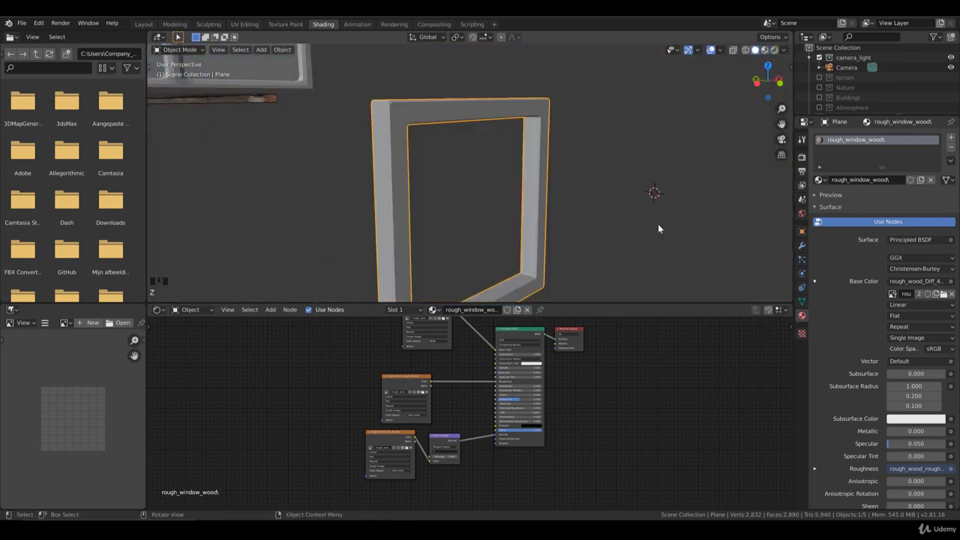
middle_click_drag(402, 103, 401, 111)
scroll(506, 192, "down", 3)
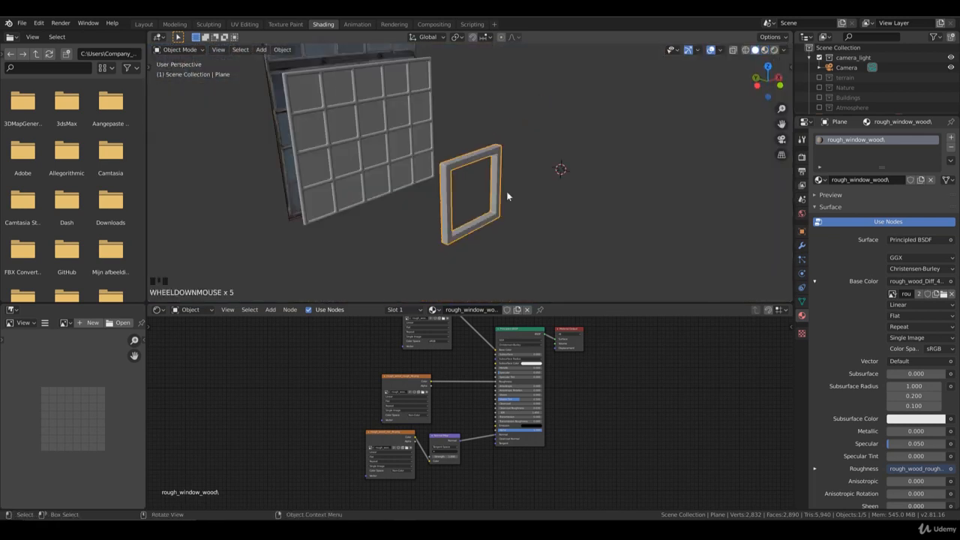
middle_click_drag(506, 192, 469, 189)
middle_click_drag(472, 254, 413, 235)
middle_click_drag(423, 178, 450, 200, "ctrl")
scroll(451, 198, "up", 2)
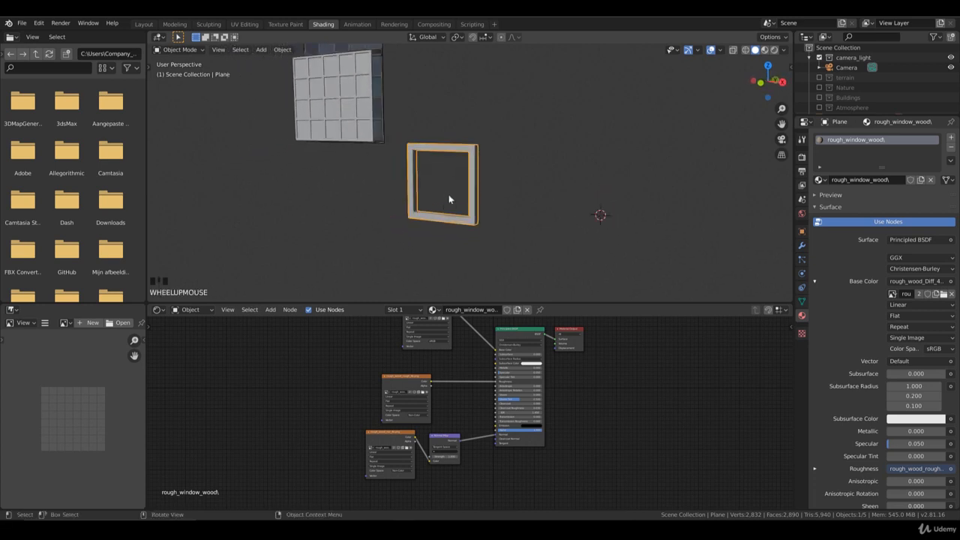